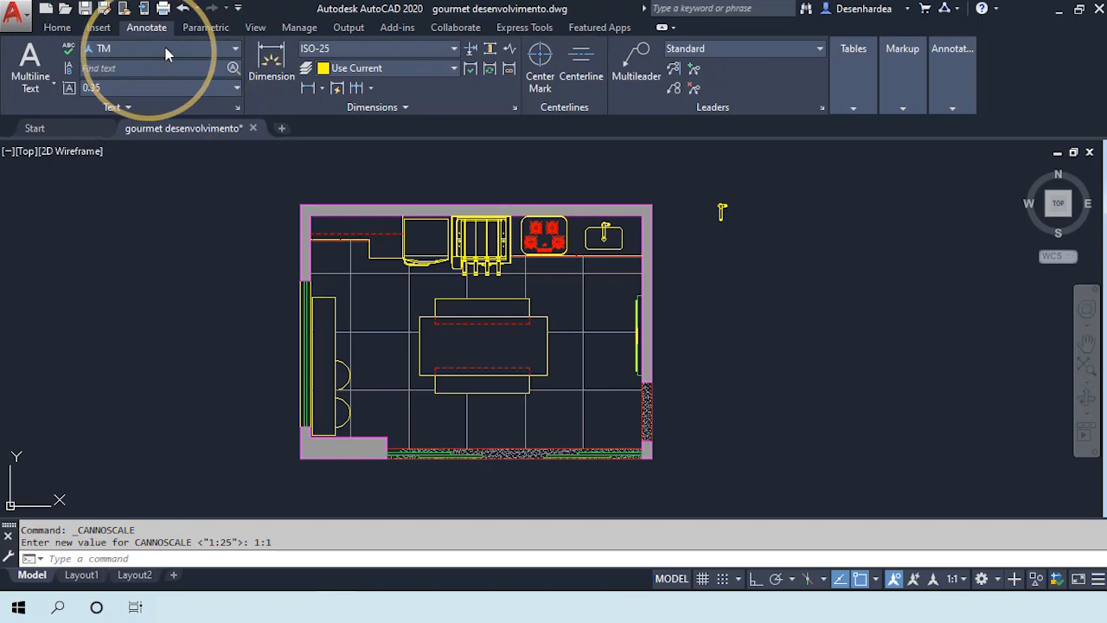
Make TG the current text style and .P5 the current layer
click(167, 50)
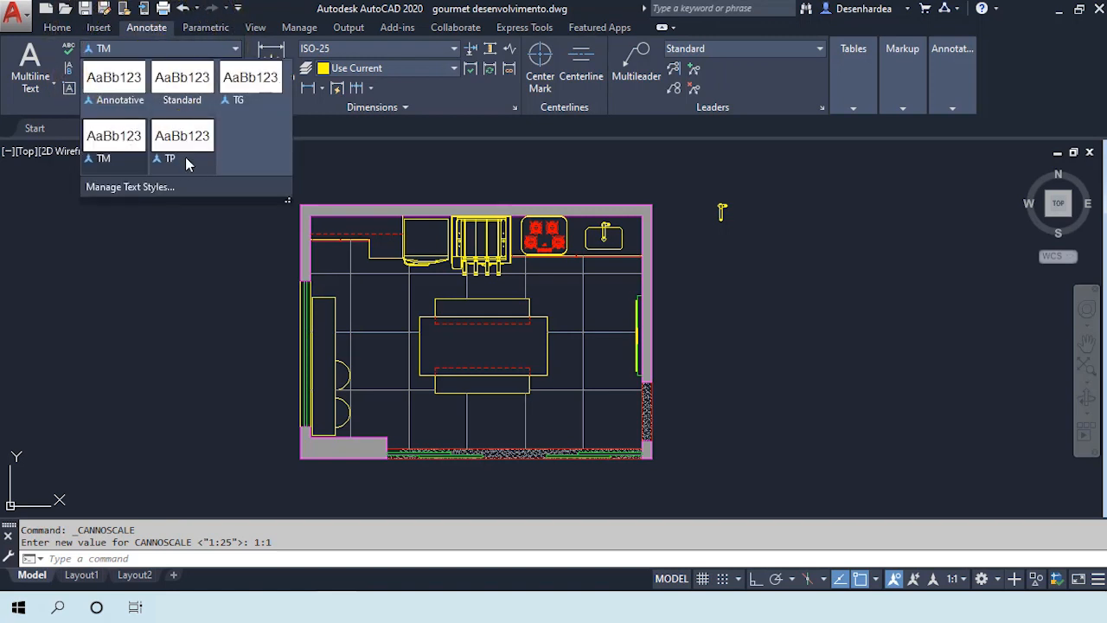
click(248, 80)
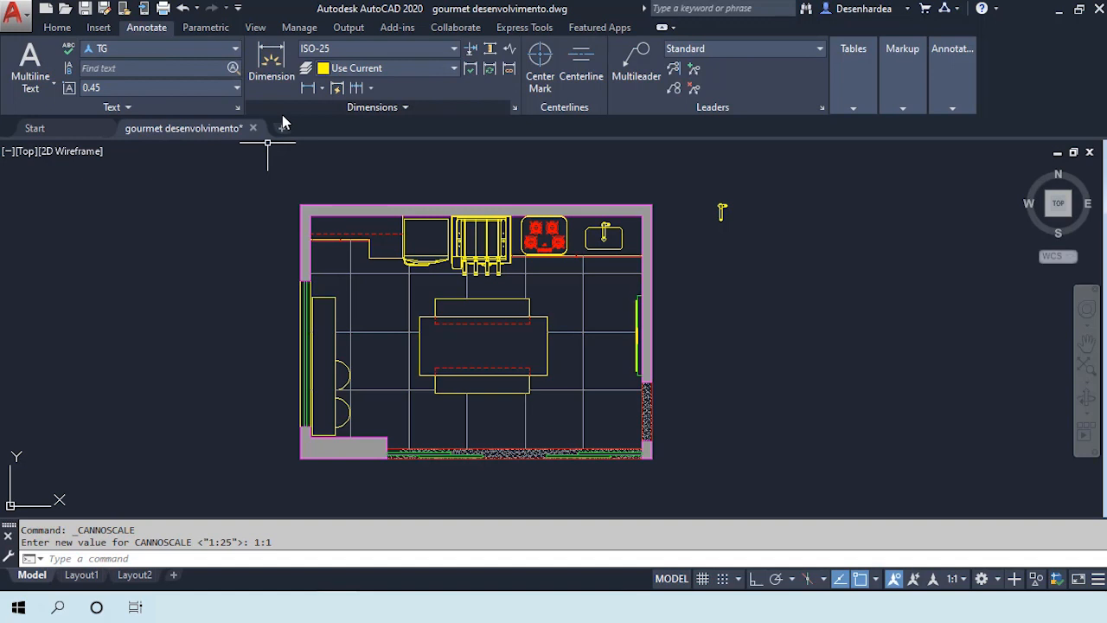
click(57, 28)
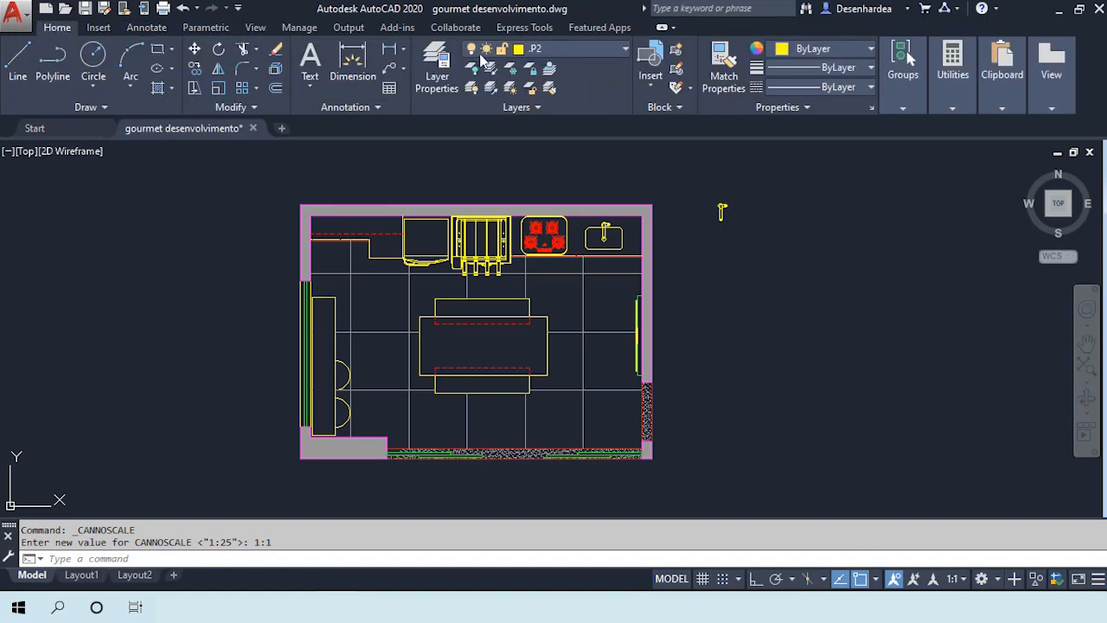
click(579, 49)
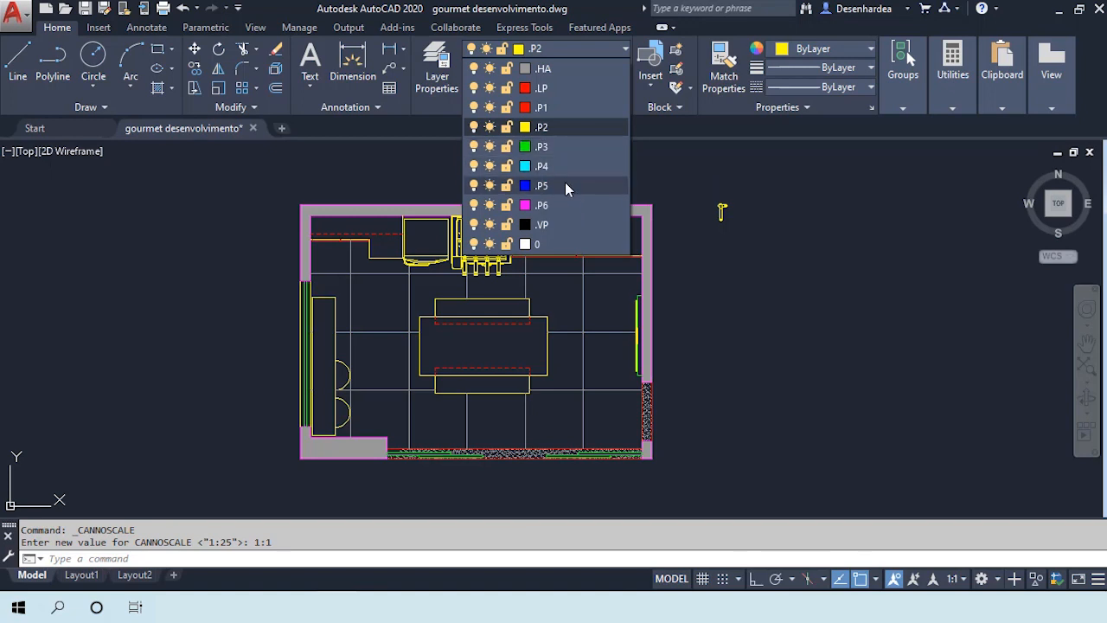
click(542, 185)
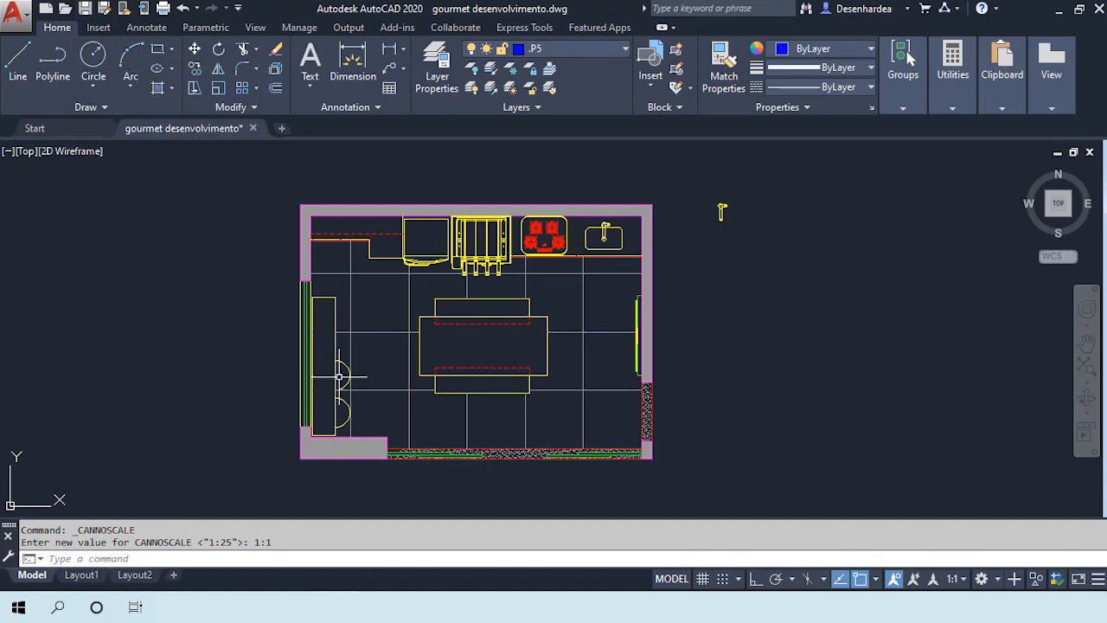
Add the multiline text "LAYOUT" below the floor plan's lower-left corner at the current 1:1 annotation scale
scroll(348, 505, up, 2)
scroll(381, 389, down, 2)
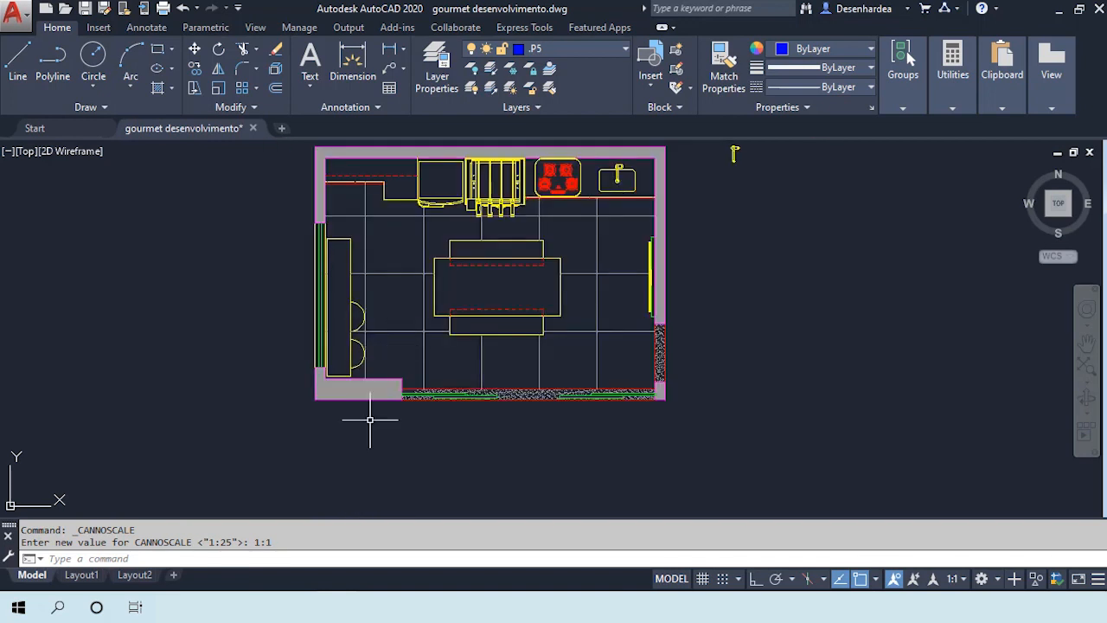
scroll(365, 473, up, 2)
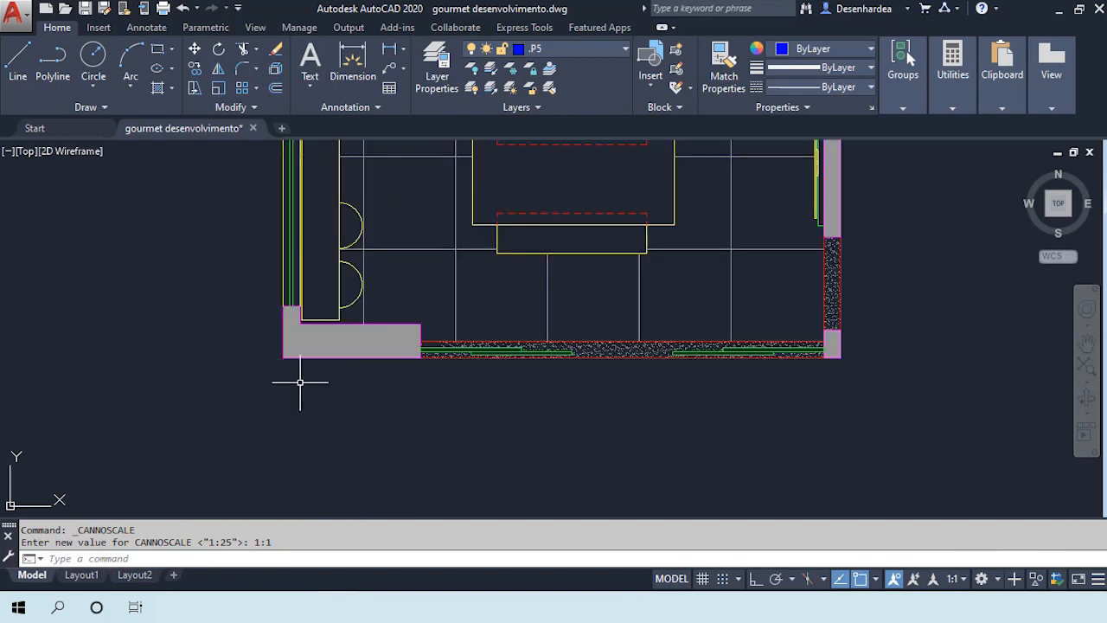
click(146, 30)
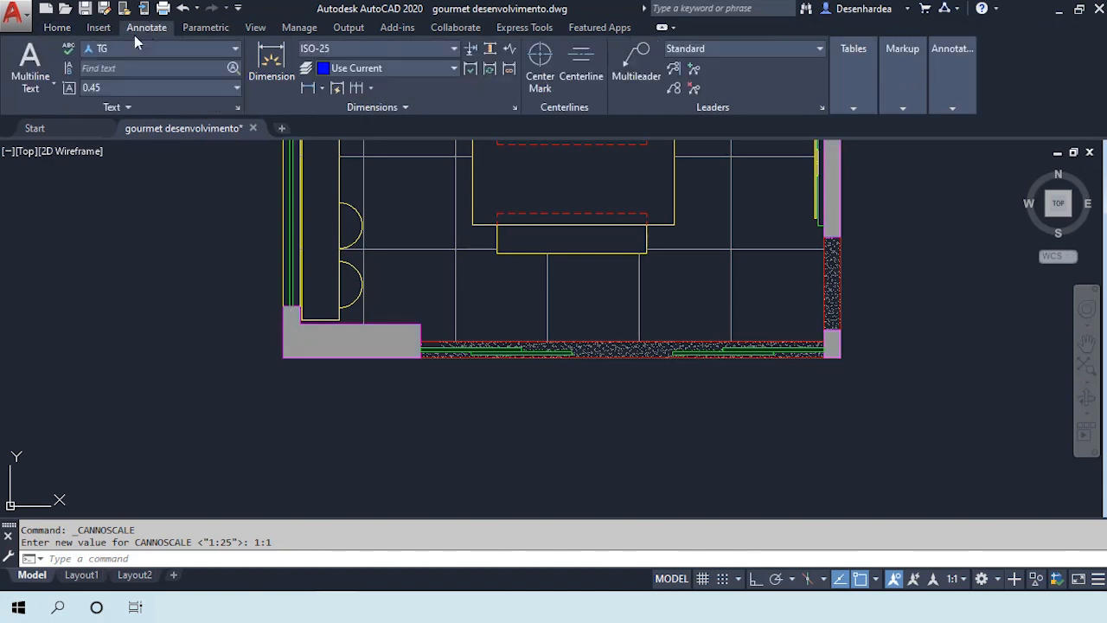
click(32, 62)
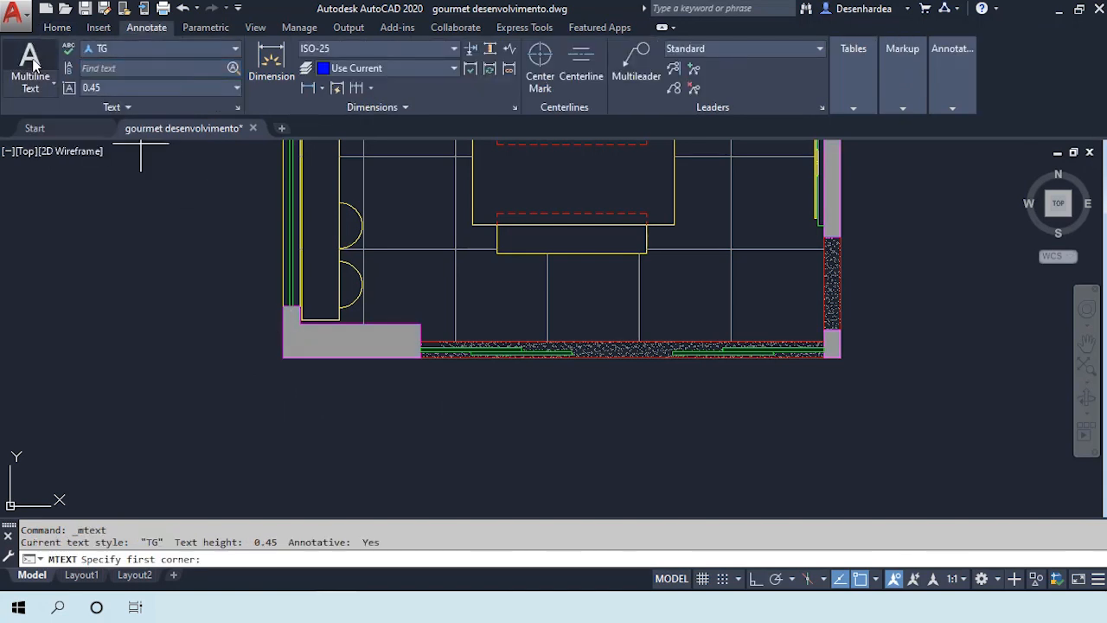
click(282, 377)
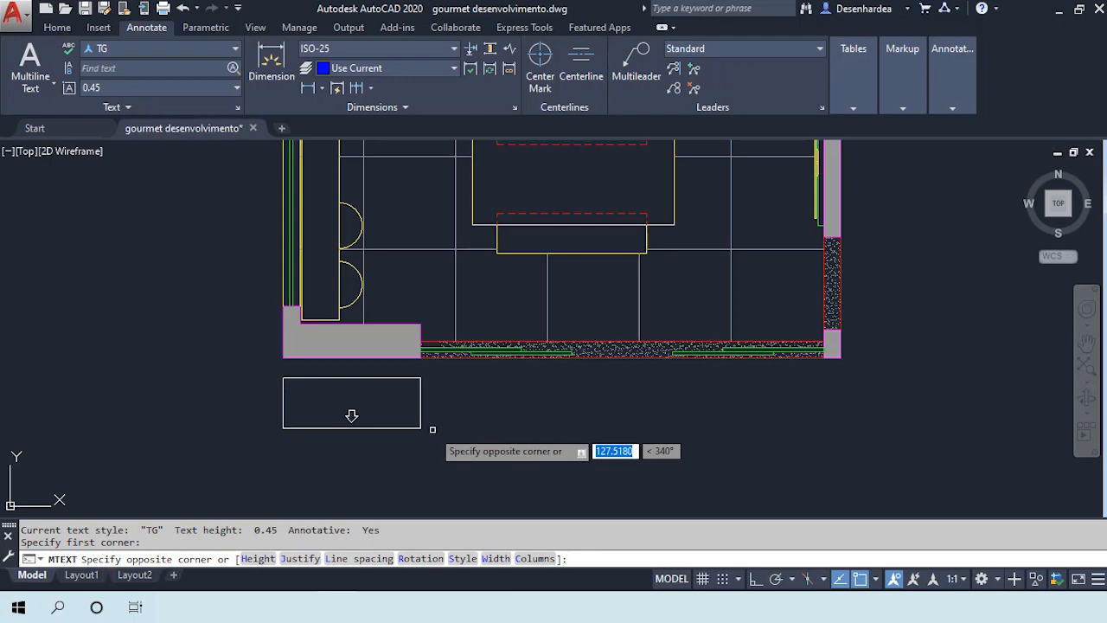
click(619, 441)
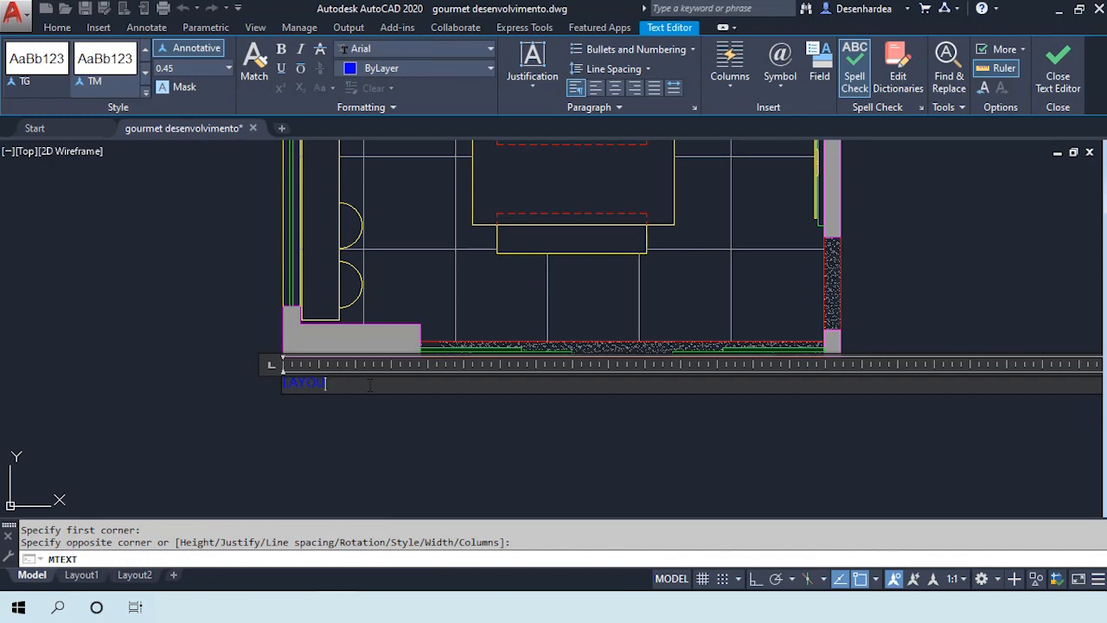
click(1059, 64)
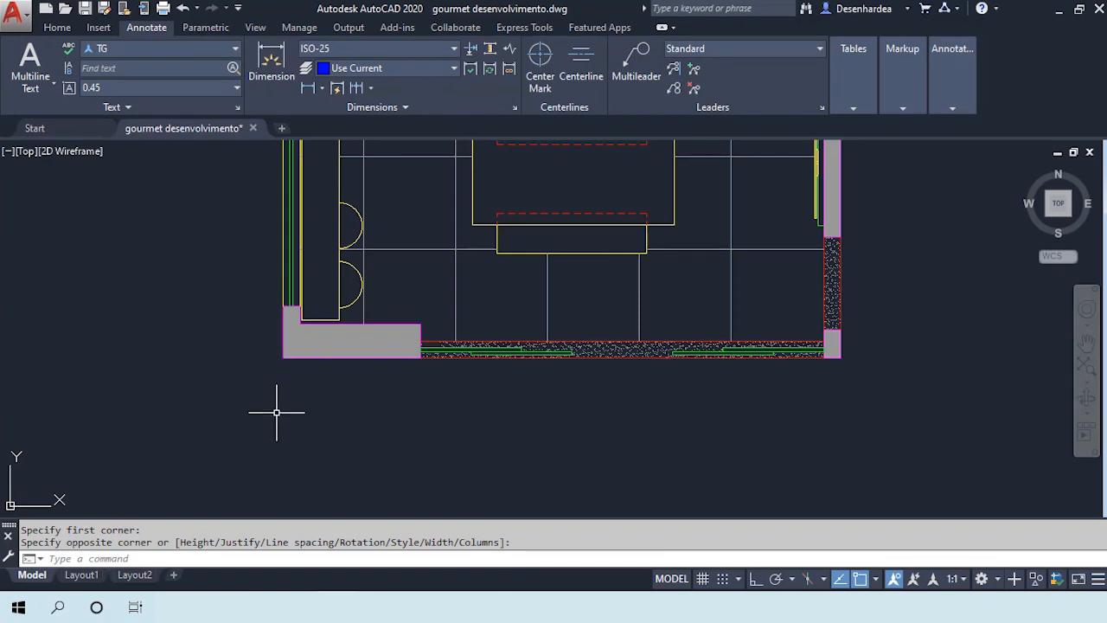
Erase the tiny LAYOUT text below the plan's lower-left corner
scroll(276, 409, down, 4)
scroll(268, 406, up, 6)
click(351, 422)
click(270, 384)
key(Delete)
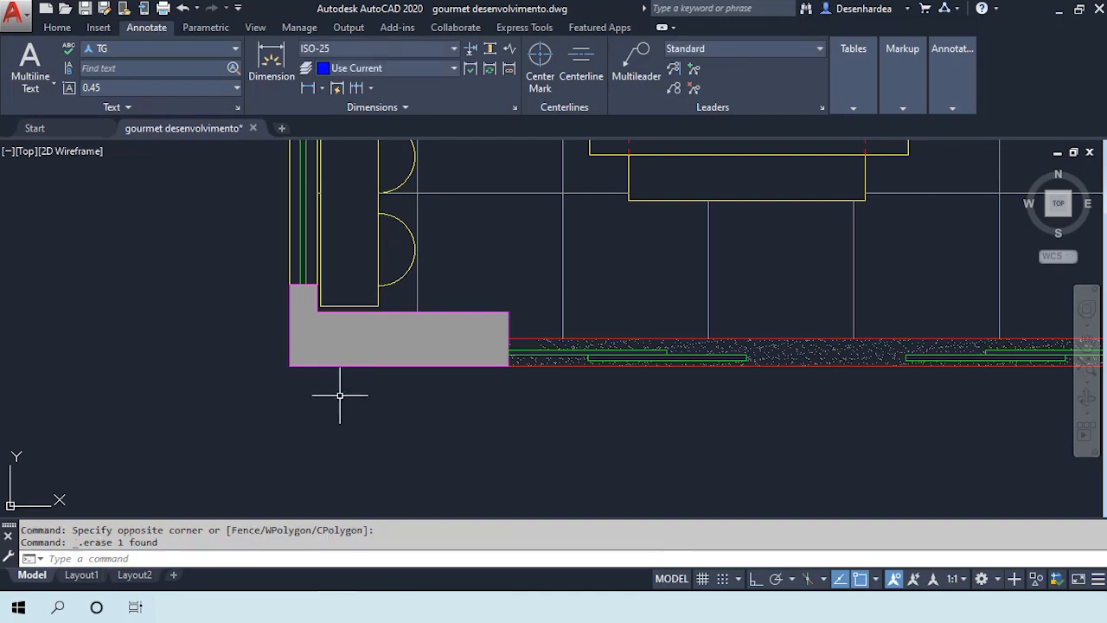
Set the annotation scale to 1:25 and add the multiline text "LAYOUT" below the floor plan's lower-left corner
scroll(314, 437, down, 3)
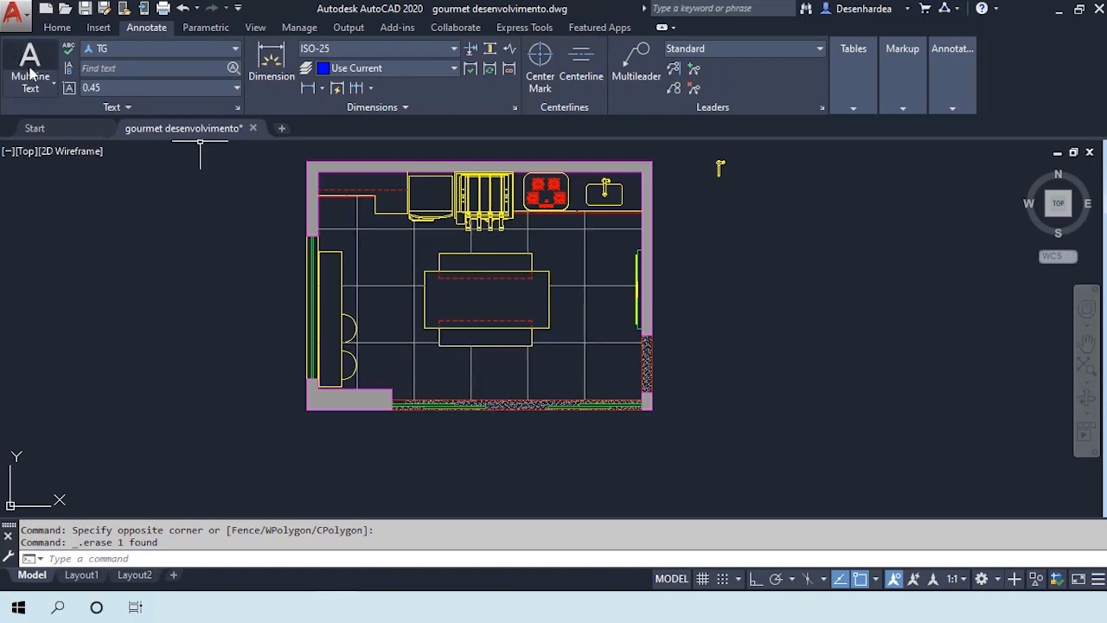
click(964, 580)
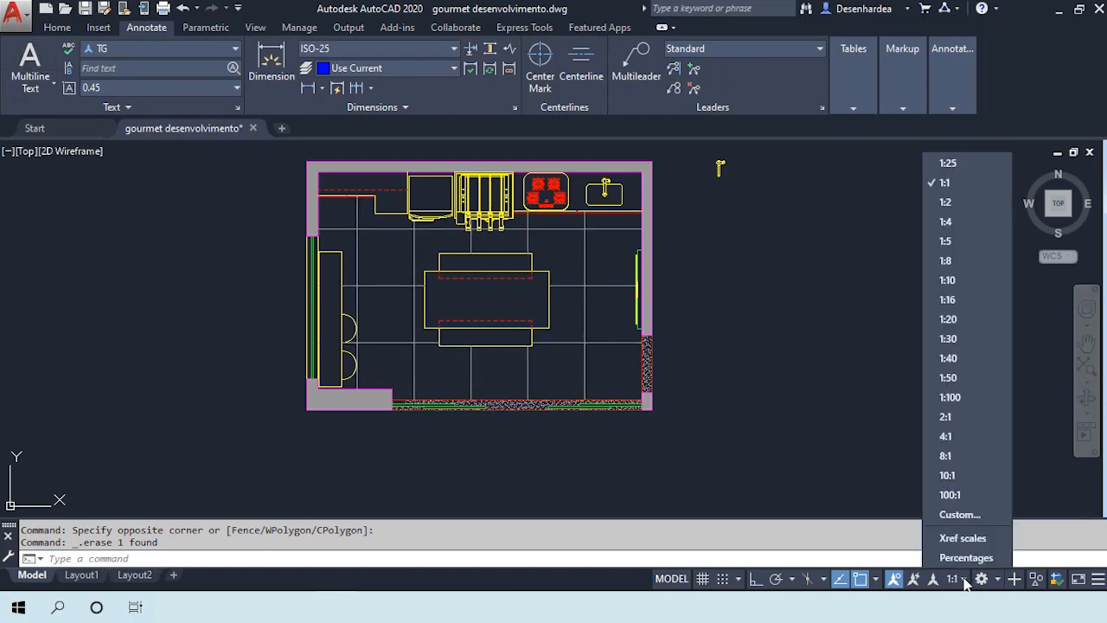
click(949, 164)
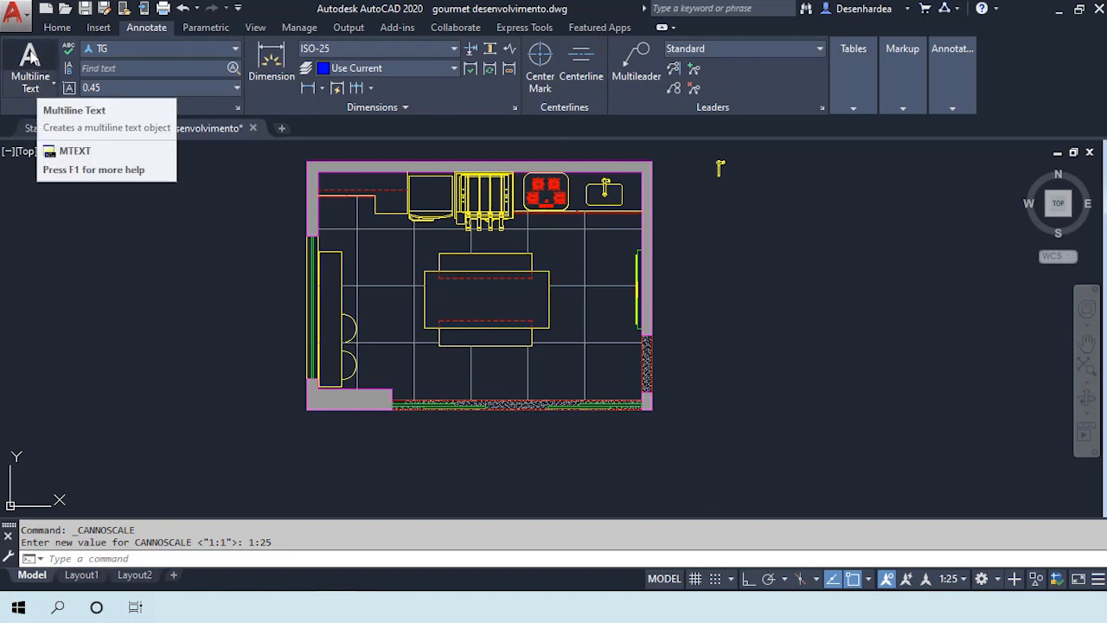
click(31, 82)
click(307, 424)
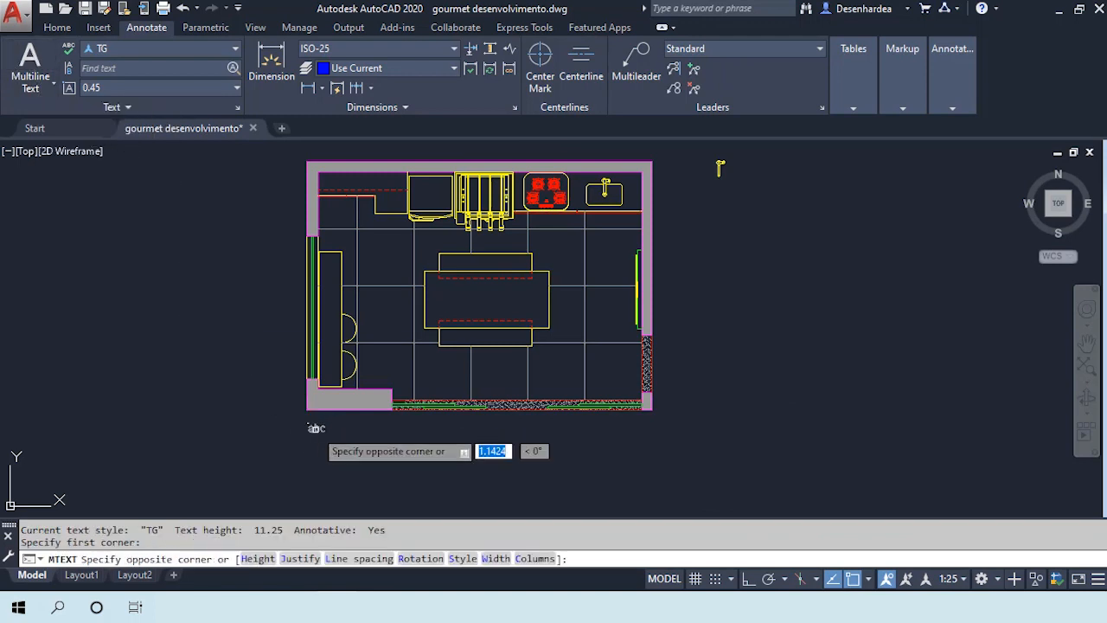
click(518, 476)
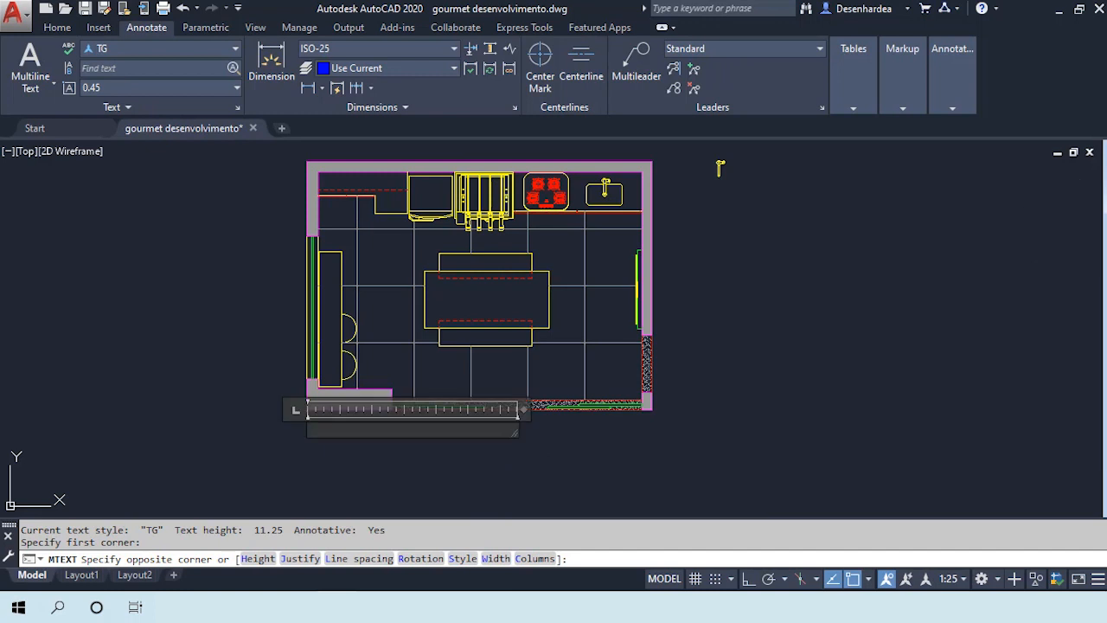
text(LAYOUT)
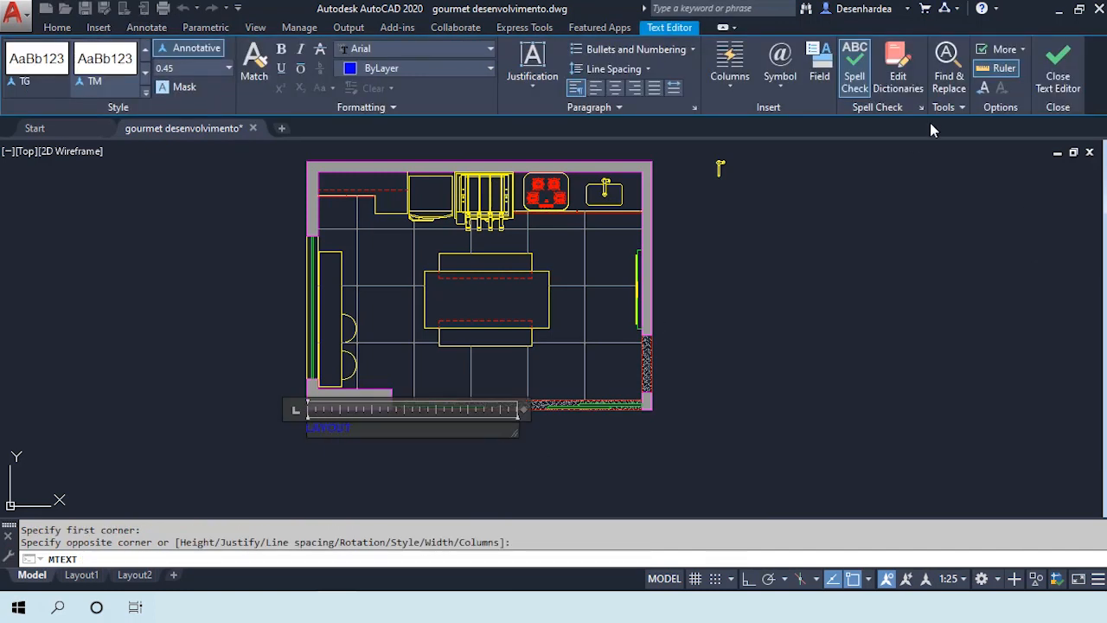
click(1056, 73)
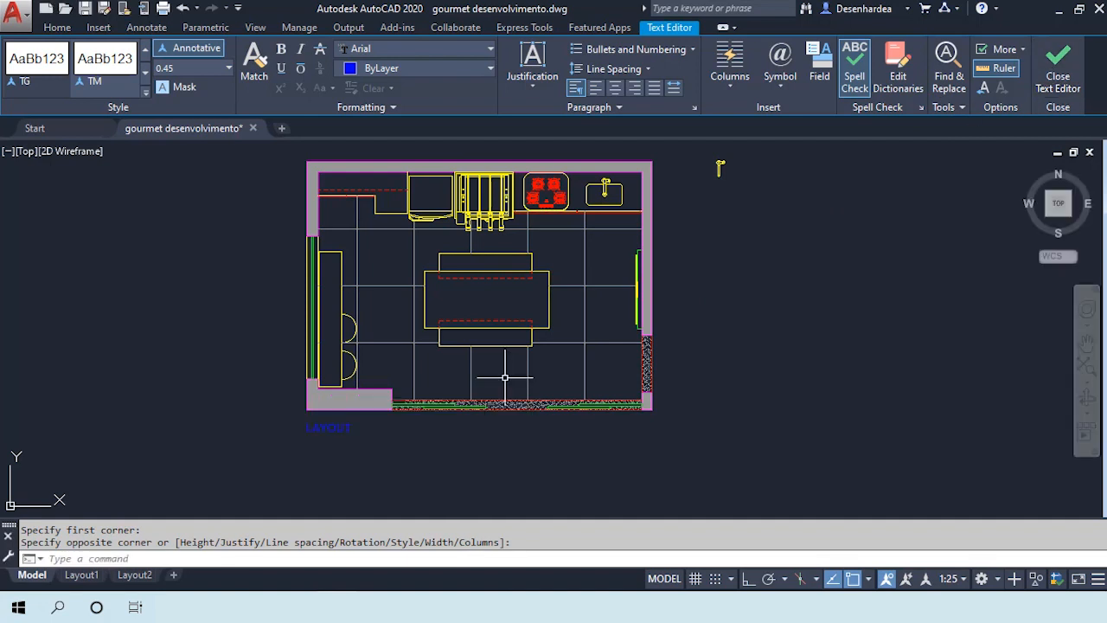
scroll(344, 442, up, 4)
scroll(254, 433, down, 4)
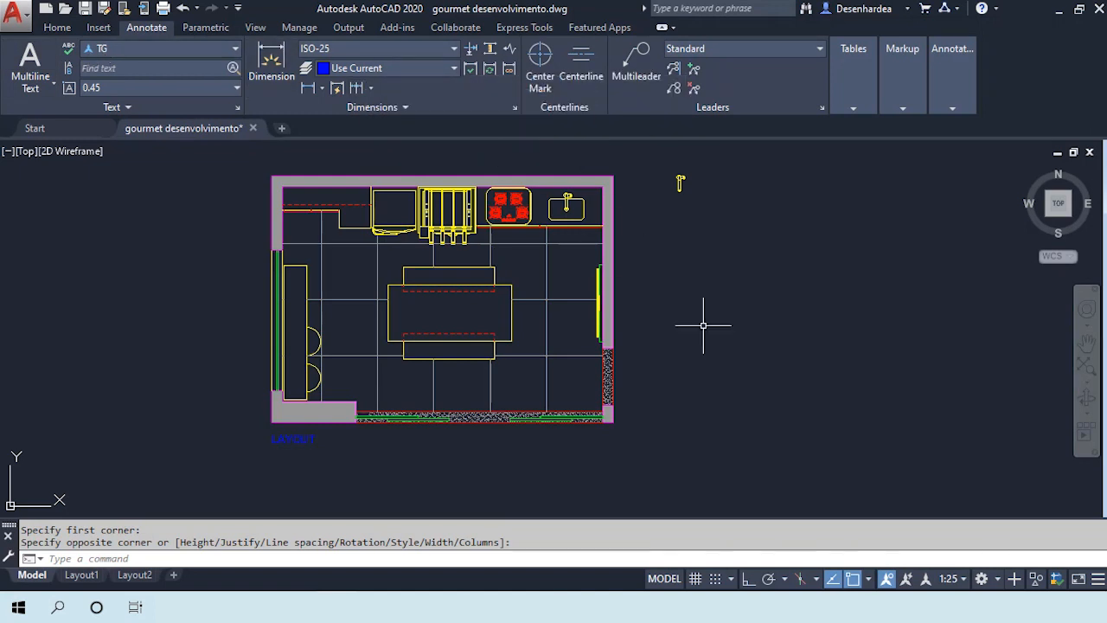
Set the annotation scale to 1:10 and add the multiline text "DET. TORNEIRA" below the separate faucet
click(963, 579)
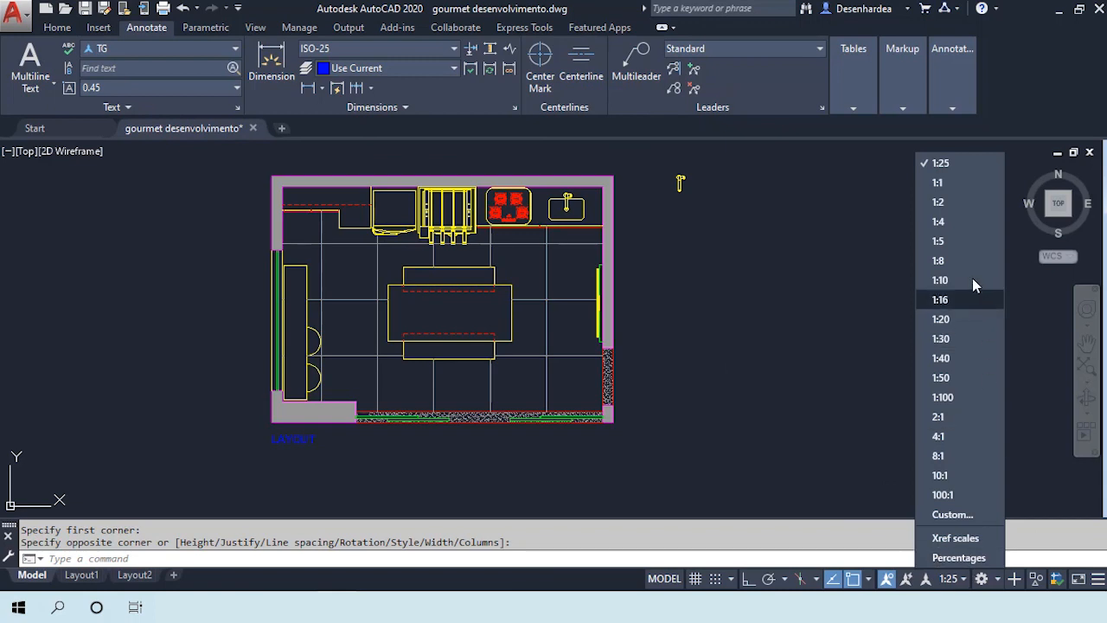
click(950, 278)
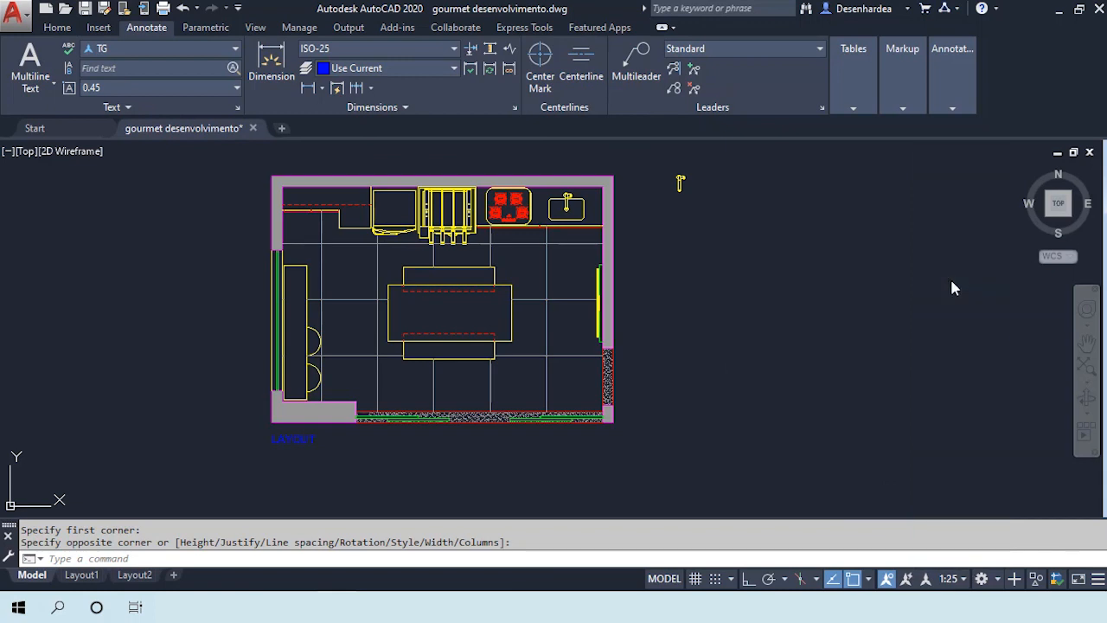
click(31, 61)
scroll(665, 173, up, 4)
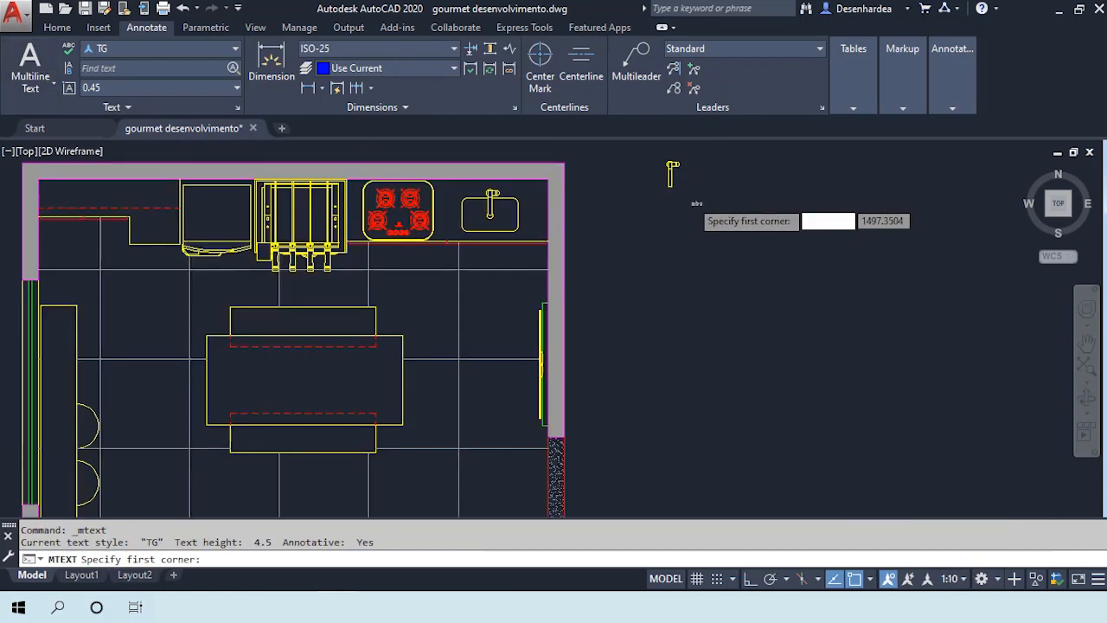
click(600, 191)
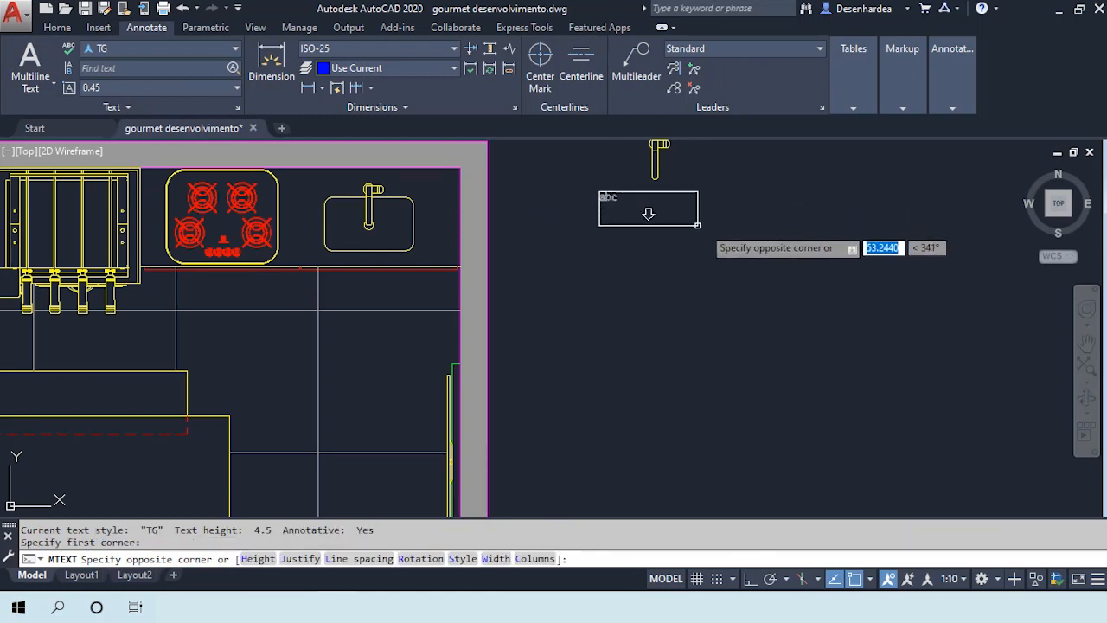
click(673, 222)
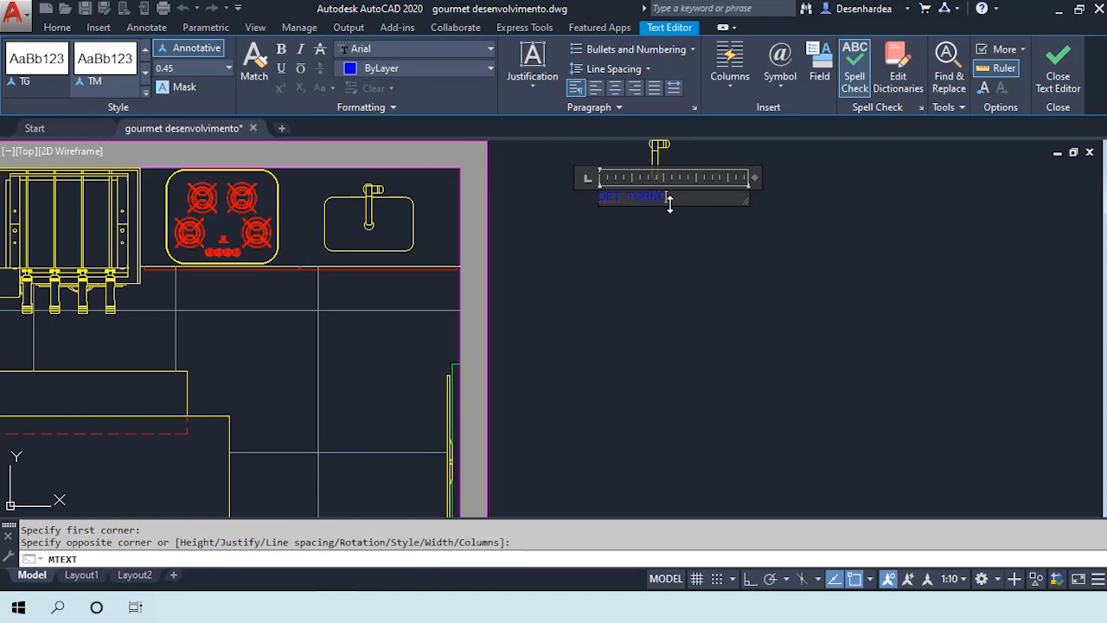
click(1057, 74)
scroll(589, 236, down, 3)
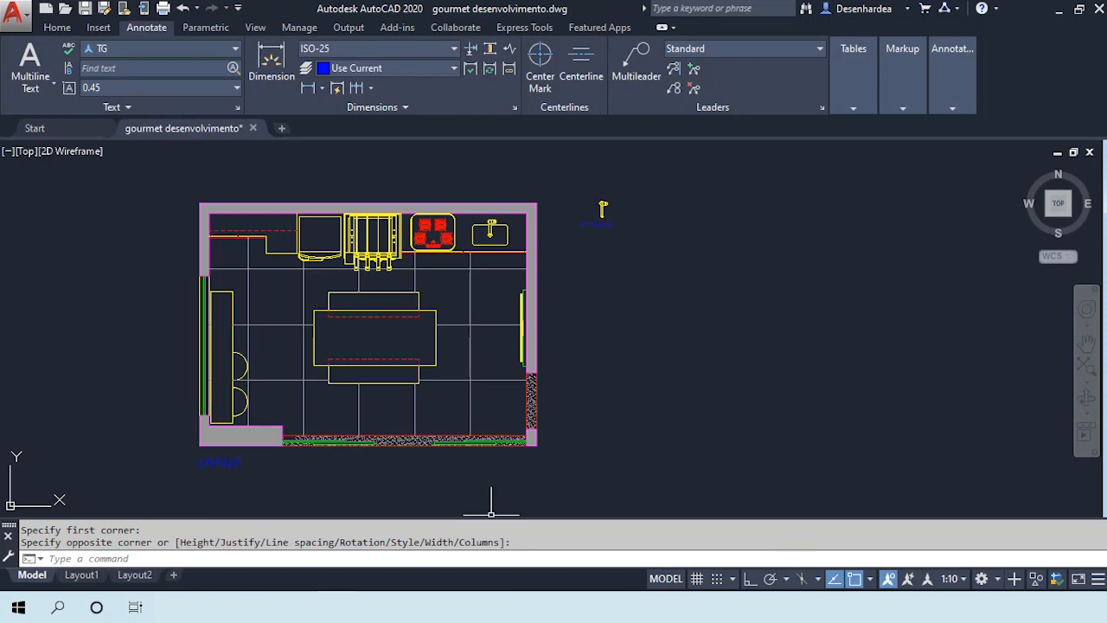
In Layout1, pan the drawing inside the faucet detail viewport slightly right so the whole DET. TORNEIRA title fits
click(94, 576)
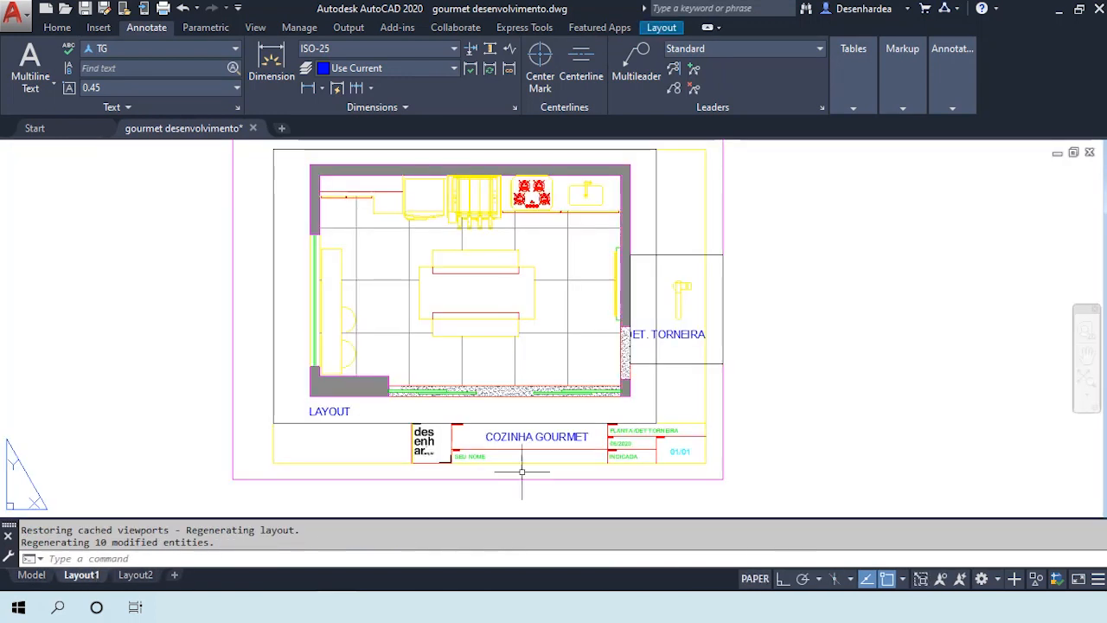
scroll(676, 362, up, 4)
scroll(672, 349, down, 2)
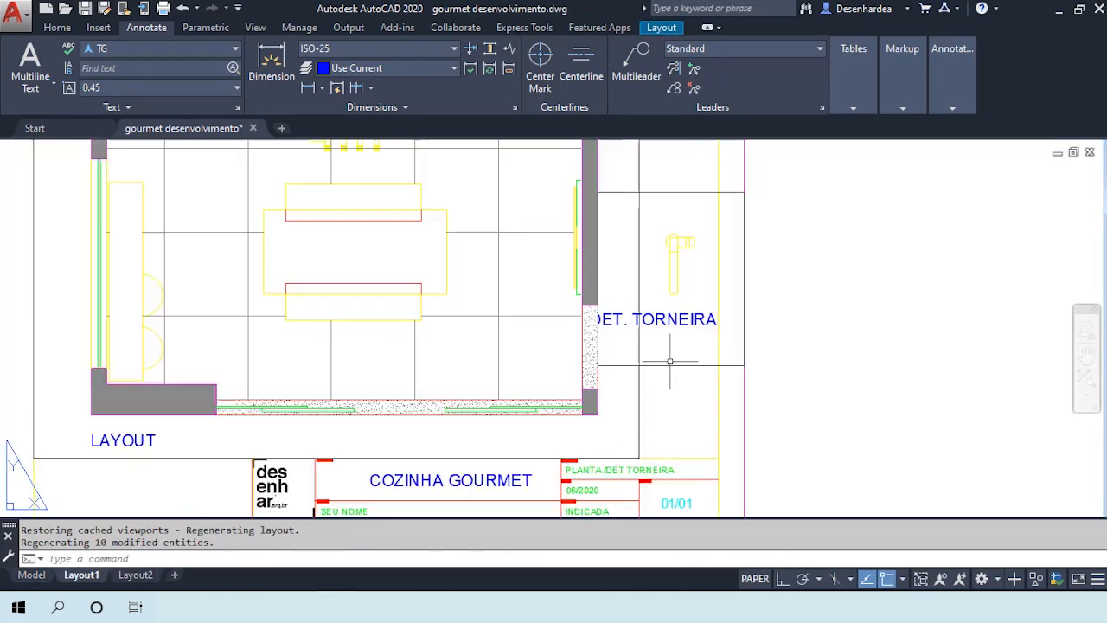
double_click(670, 344)
middle_drag(670, 343, 683, 346)
double_click(815, 303)
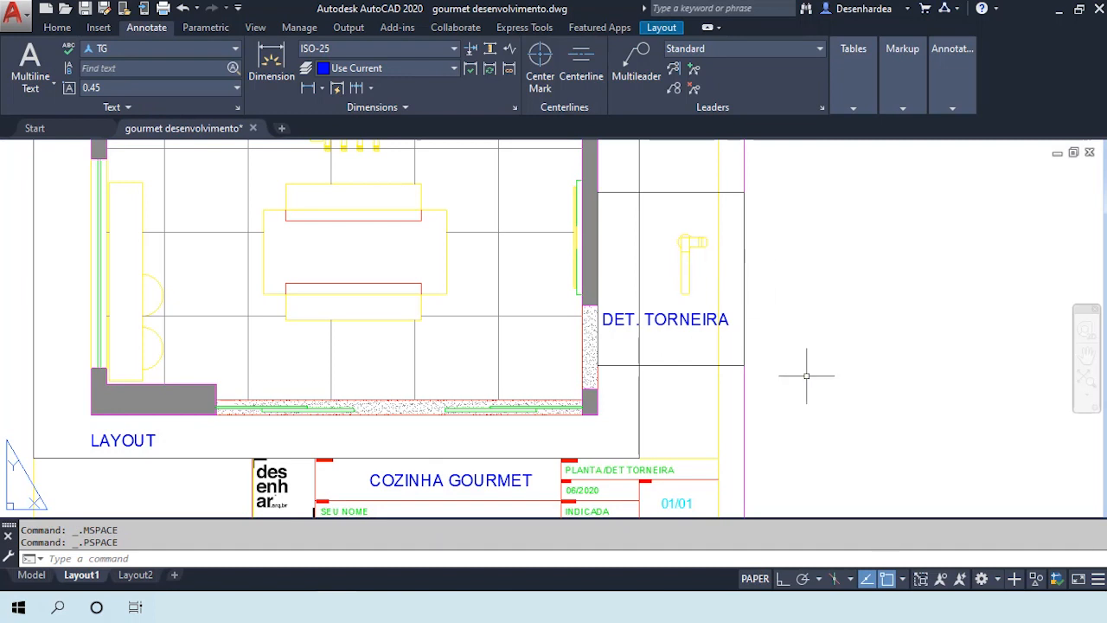
Move the floor plan viewport slightly left on the sheet, away from the faucet detail viewport
scroll(683, 390, down, 2)
click(656, 404)
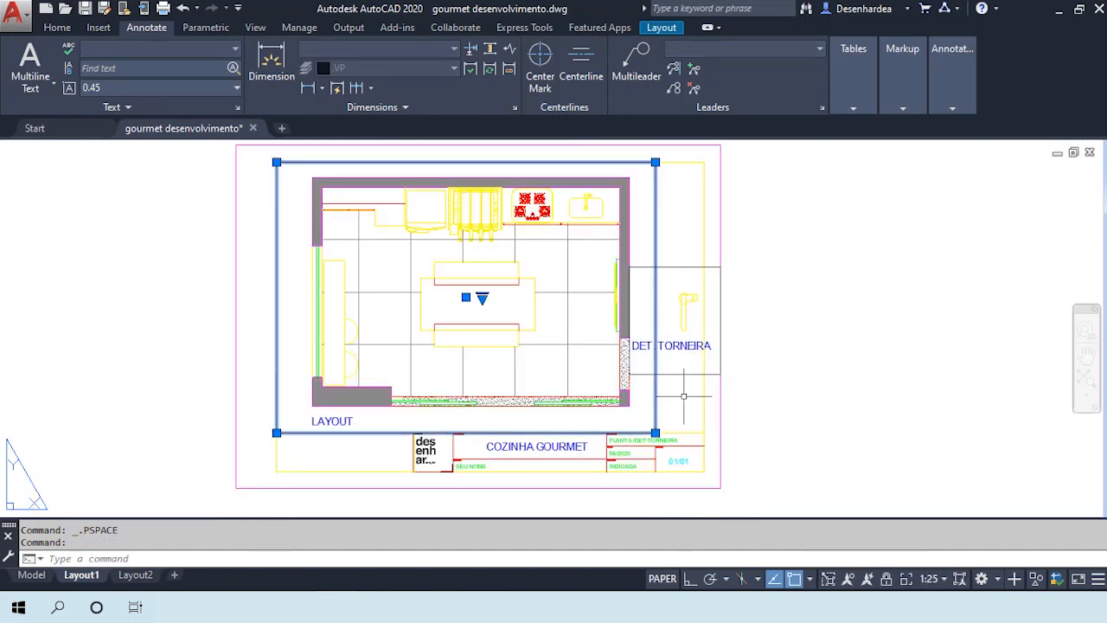
text(M)
key(Return)
click(816, 372)
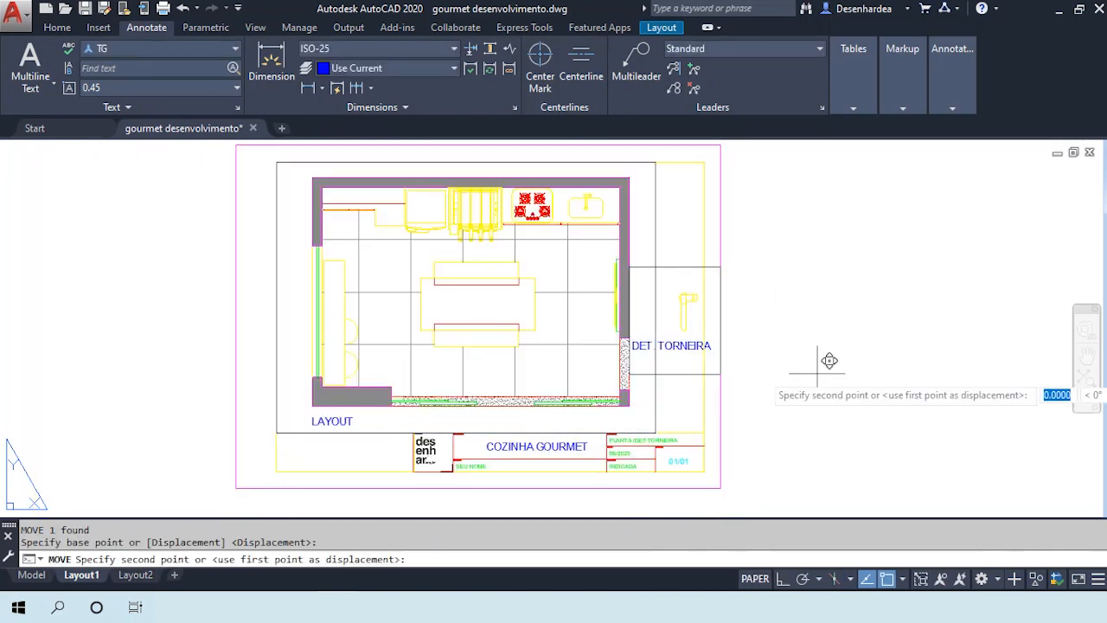
click(797, 371)
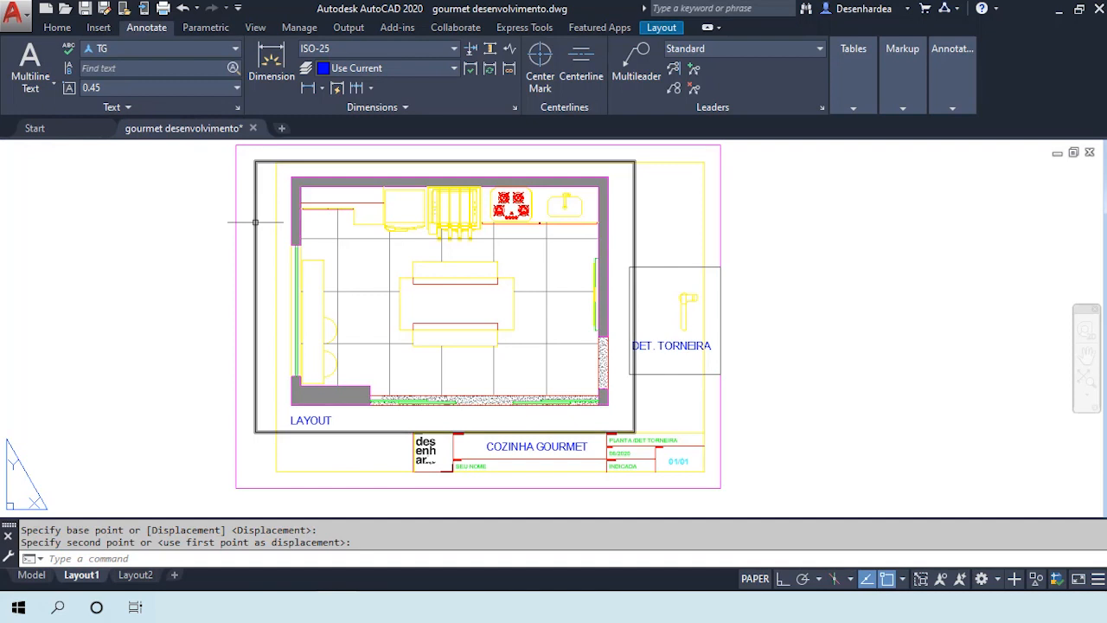
Move the faucet detail viewport slightly left on the sheet, towards the floor plan
scroll(680, 372, up, 2)
click(699, 384)
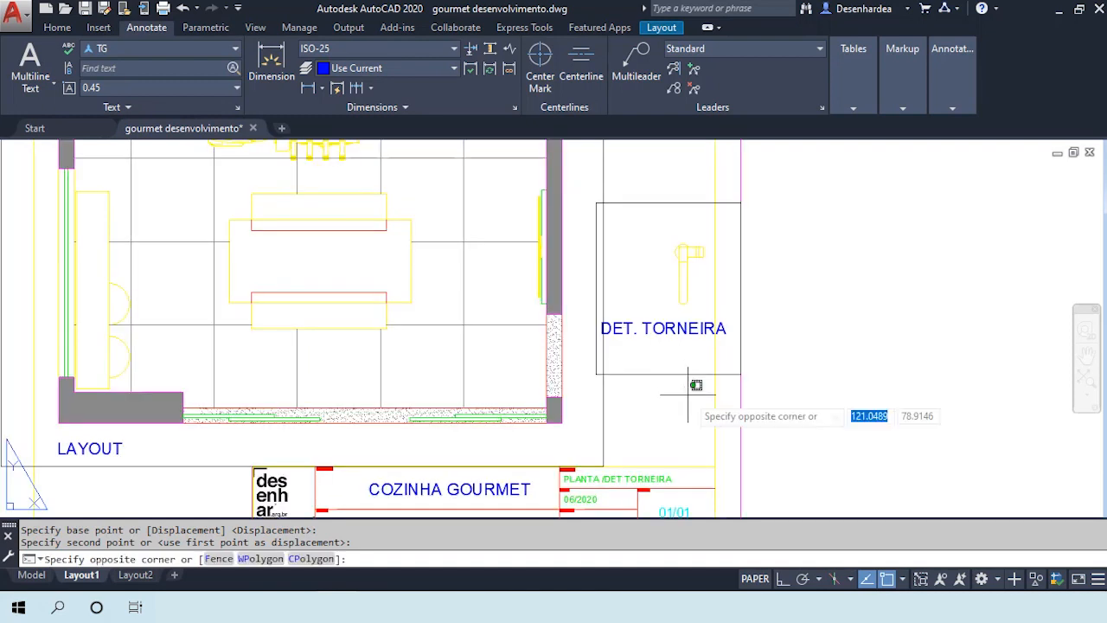
click(701, 364)
text(m)
key(Return)
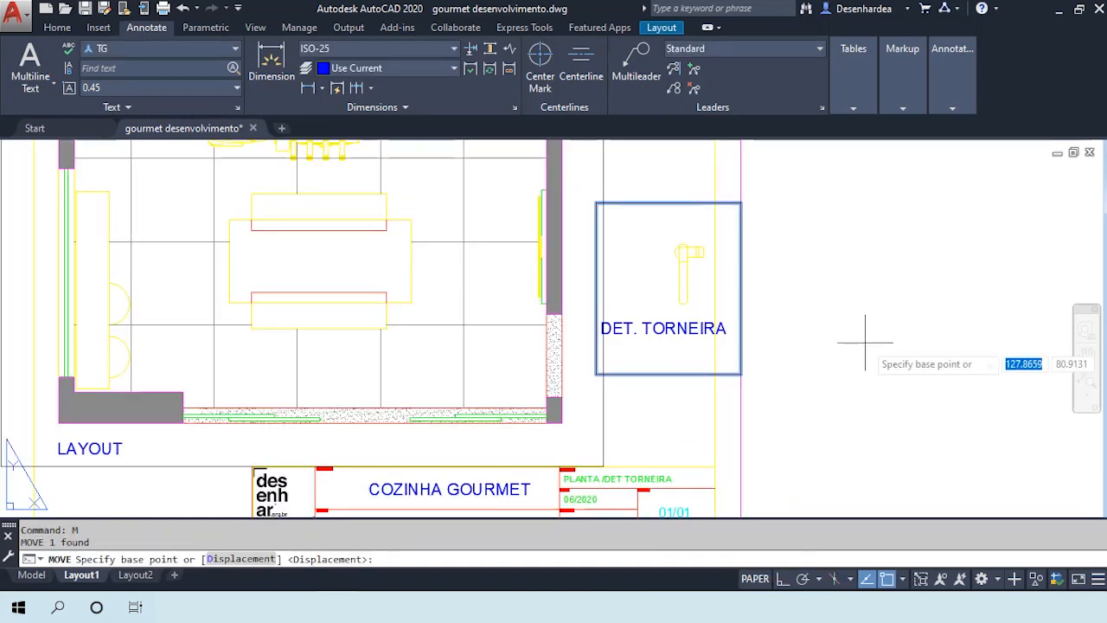
click(864, 341)
click(855, 339)
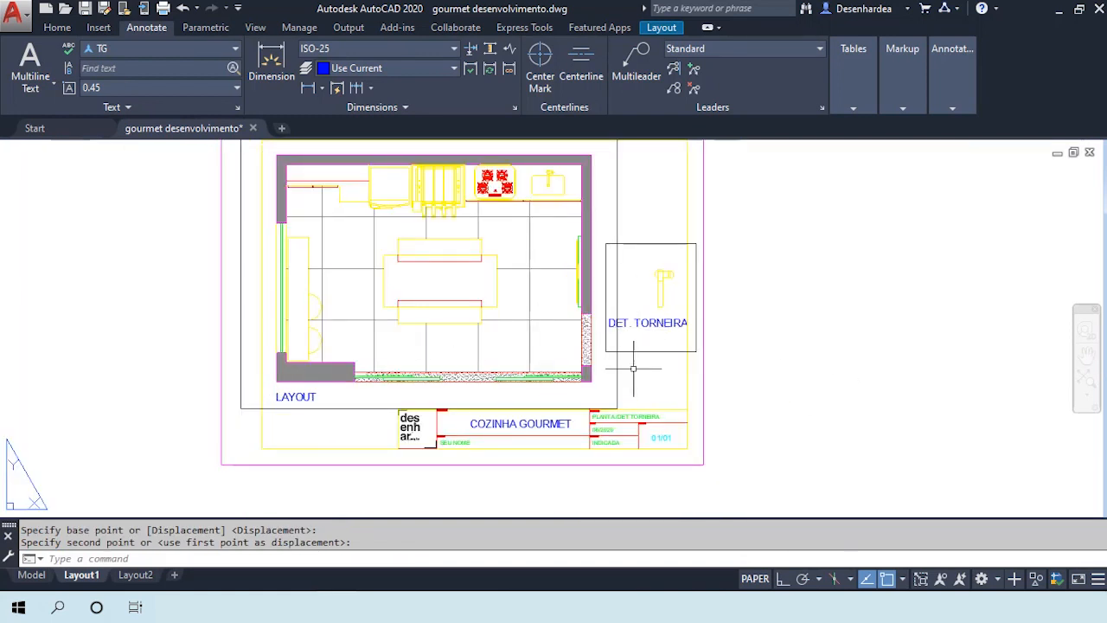
Nudge the faucet detail viewport a little further left so the DET. TORNEIRA title stays inside the sheet's yellow border
scroll(693, 333, up, 5)
click(614, 440)
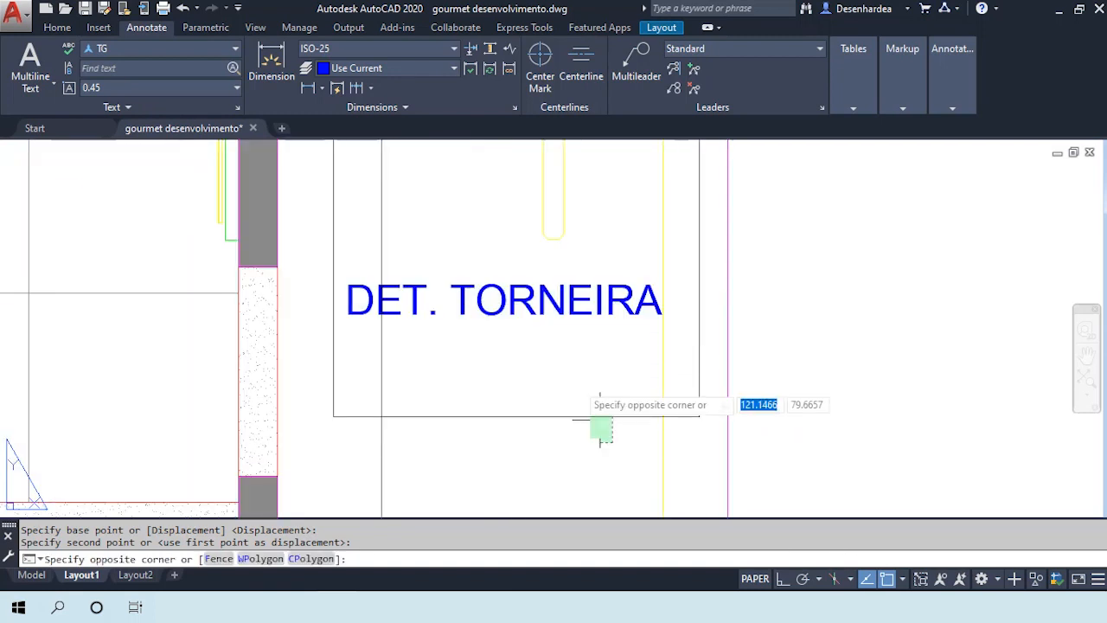
click(576, 367)
text(m)
key(Return)
click(839, 325)
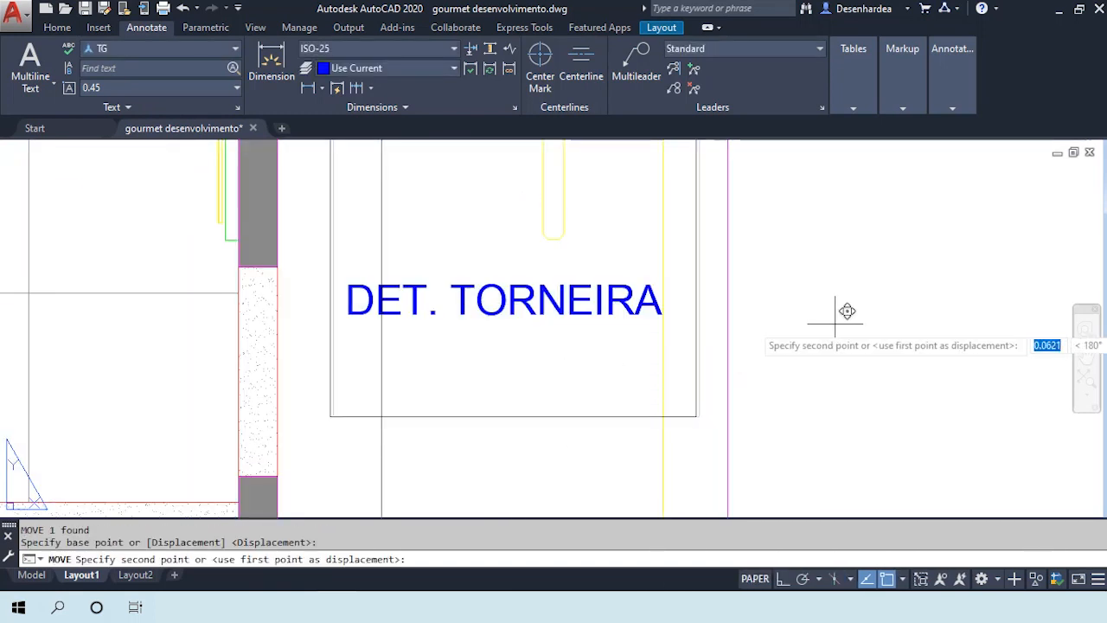
scroll(776, 302, down, 6)
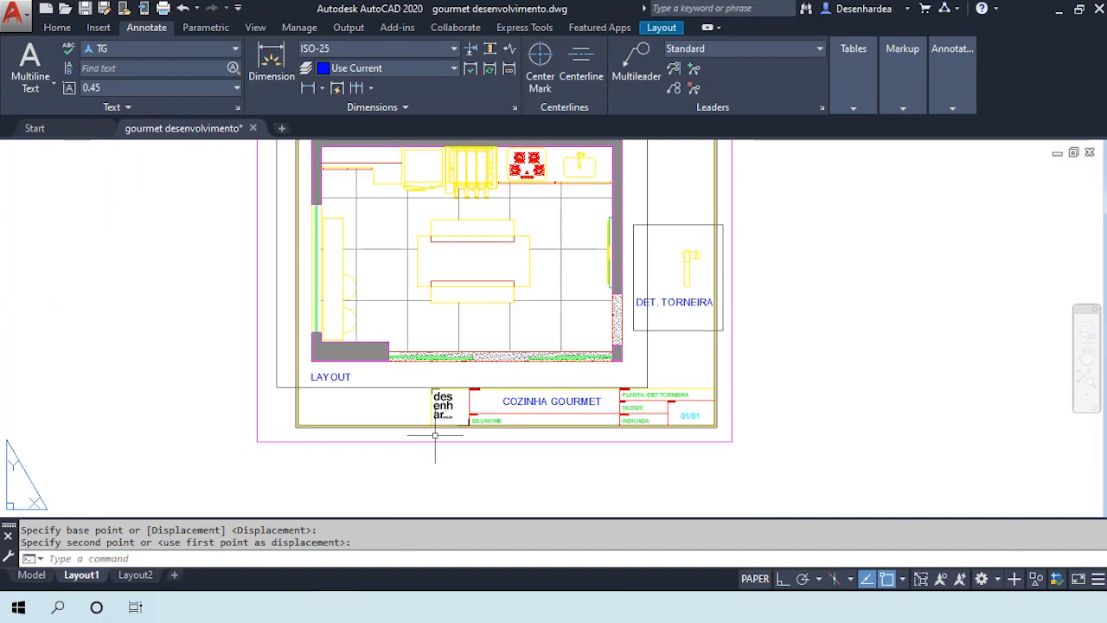
In model space, make .P3 the current layer and TM the current text style
click(32, 575)
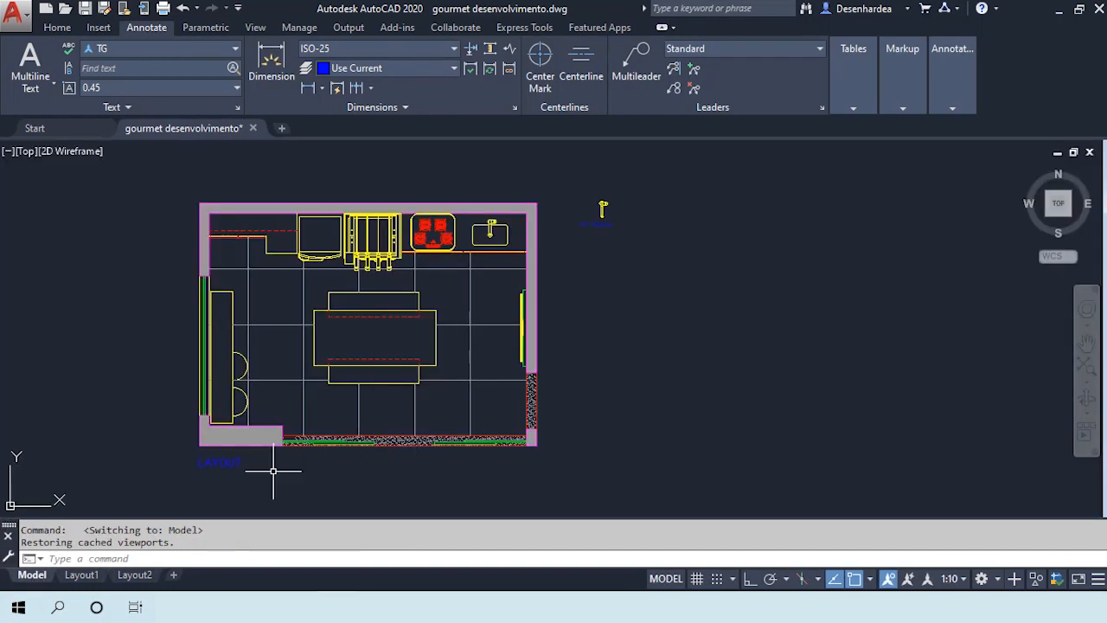
scroll(212, 471, up, 2)
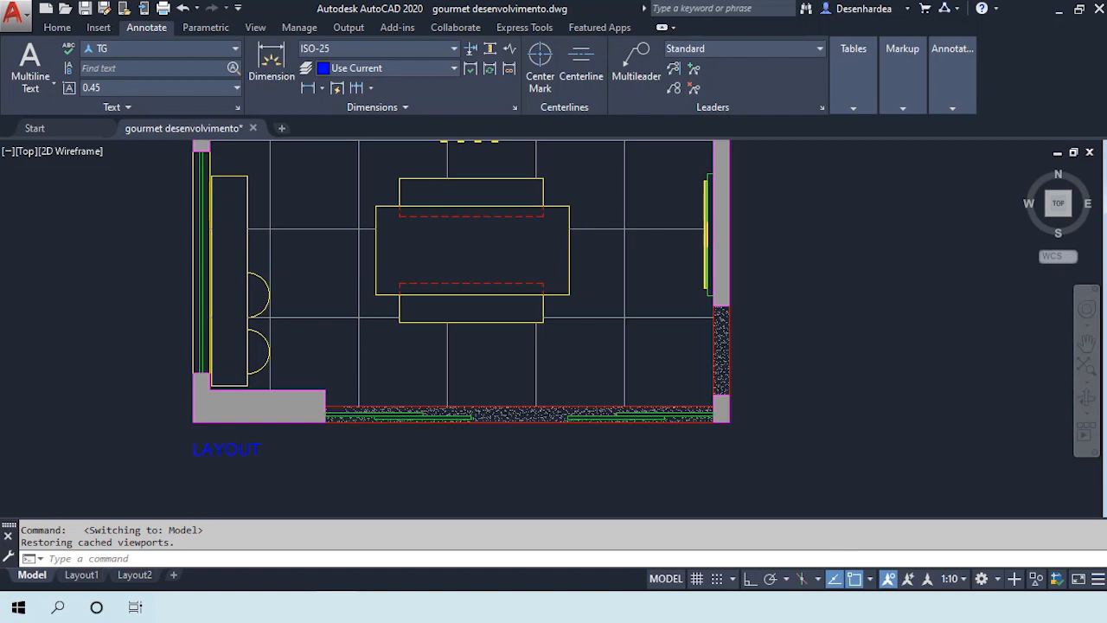
scroll(187, 471, up, 4)
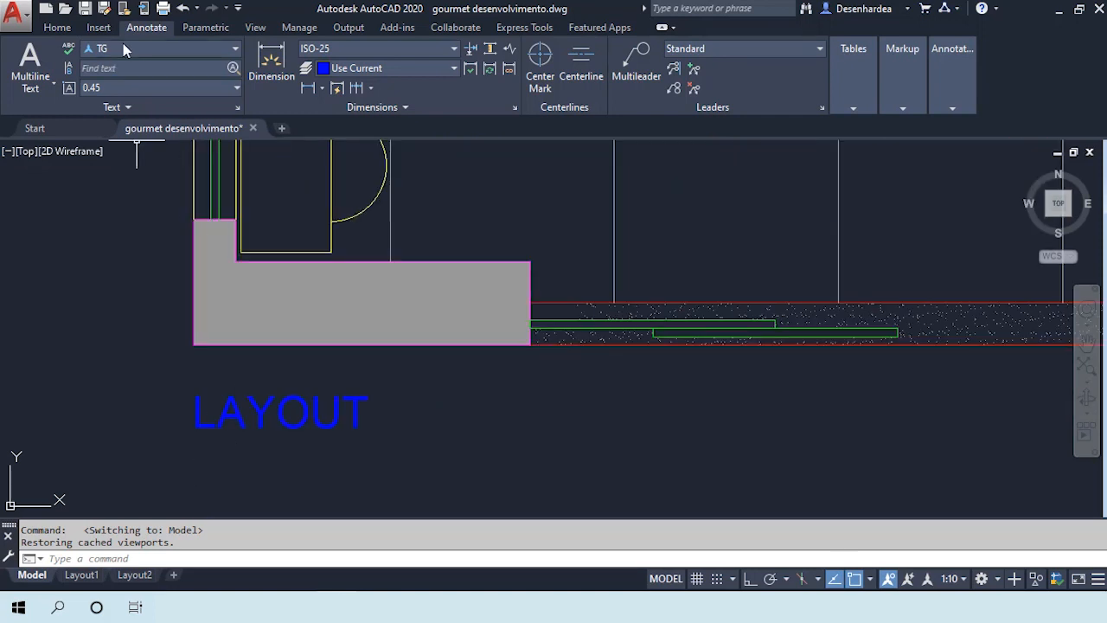
click(61, 27)
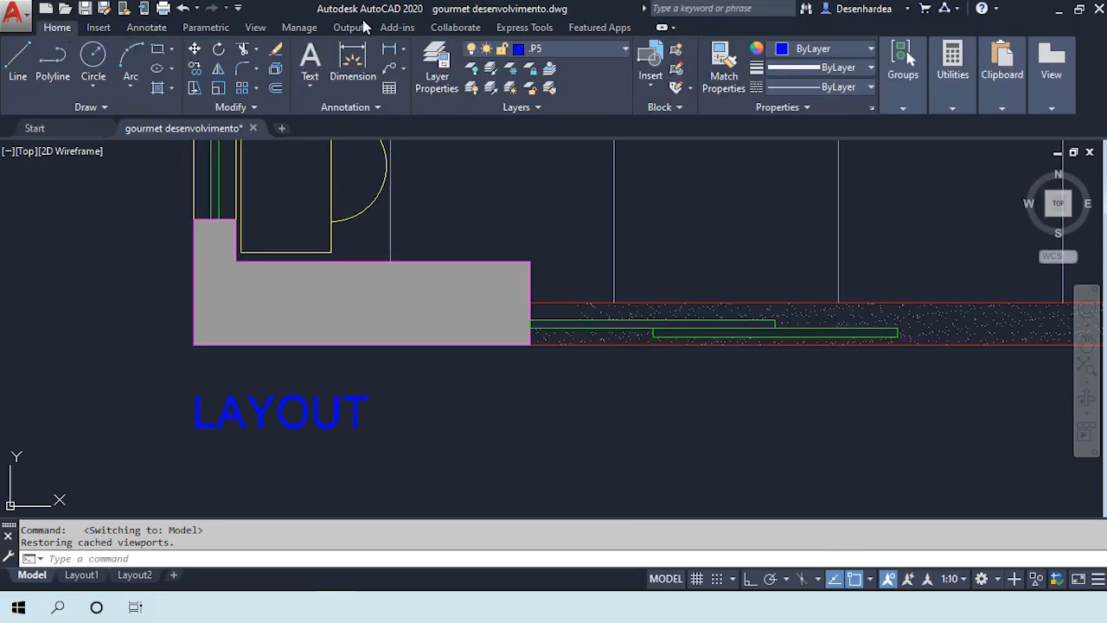
click(587, 50)
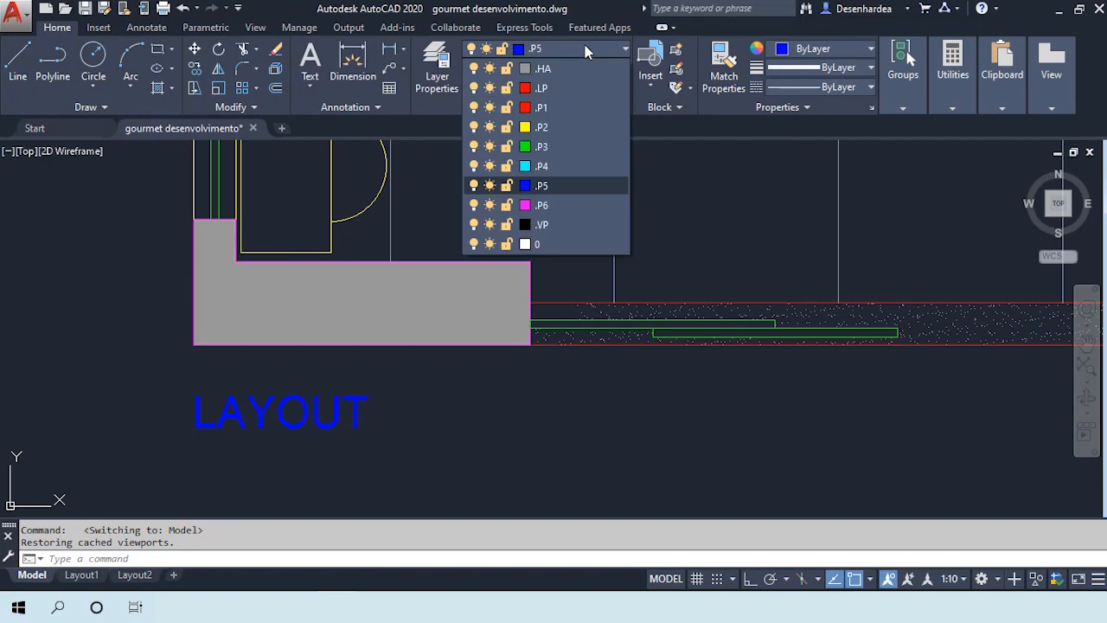
click(561, 147)
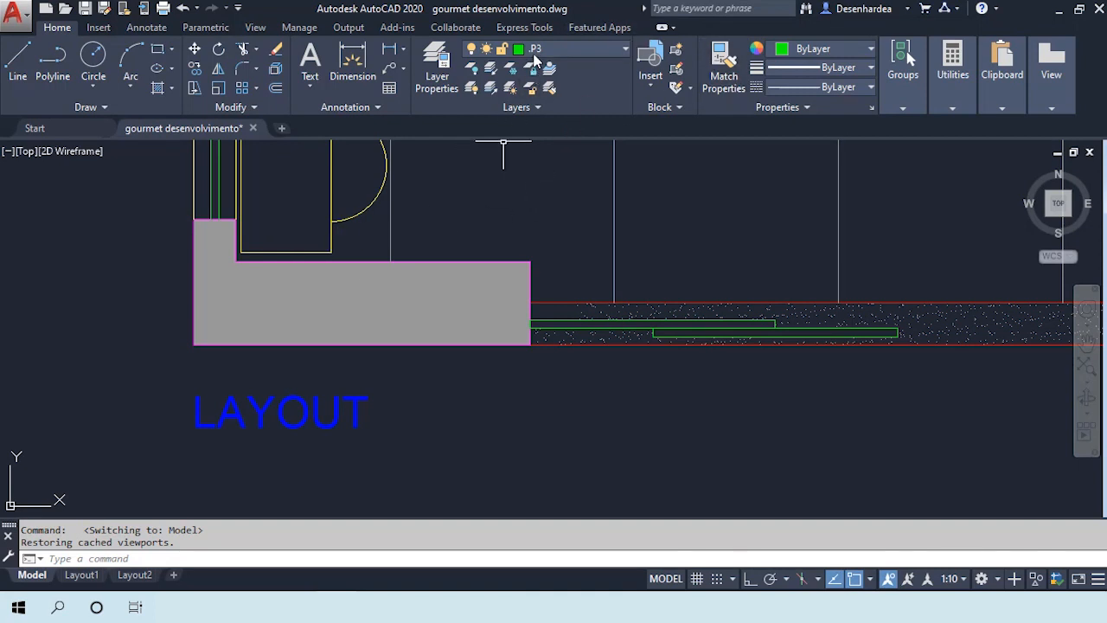
click(154, 29)
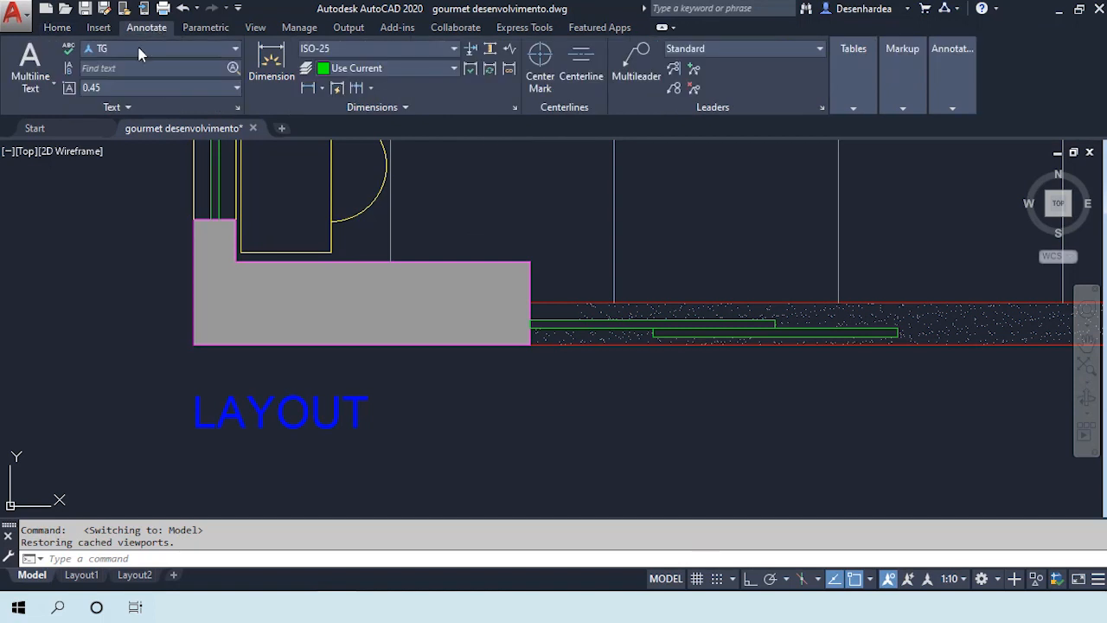
click(199, 49)
click(115, 143)
Set the annotation scale to 1:25 and add the multiline text "ESCALA 1:25" directly below the LAYOUT title
scroll(130, 263, down, 2)
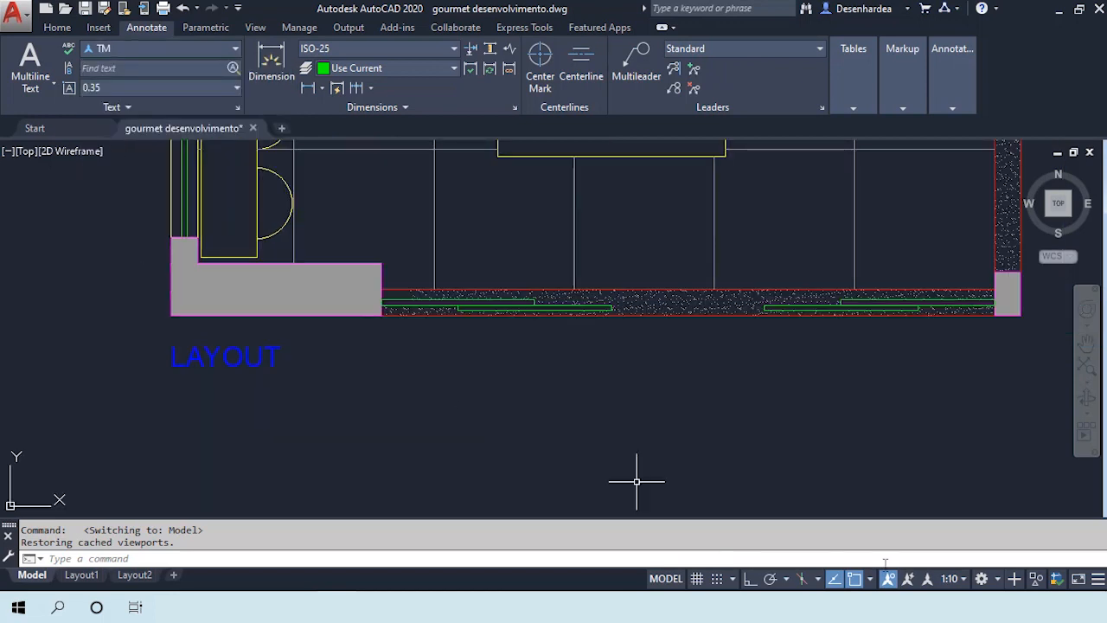
click(962, 580)
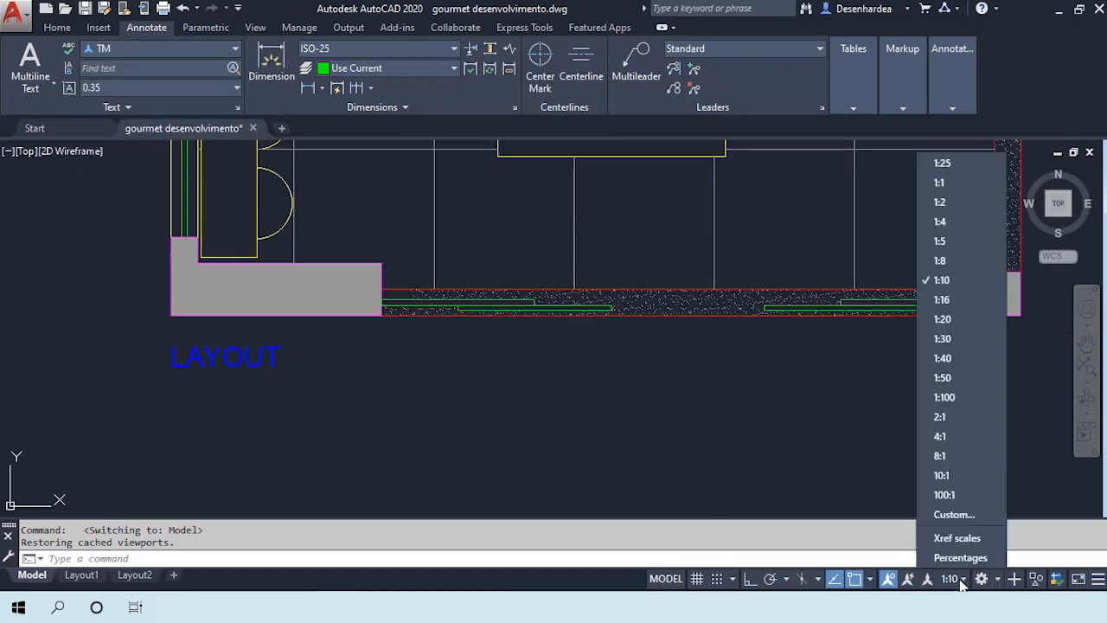
click(951, 163)
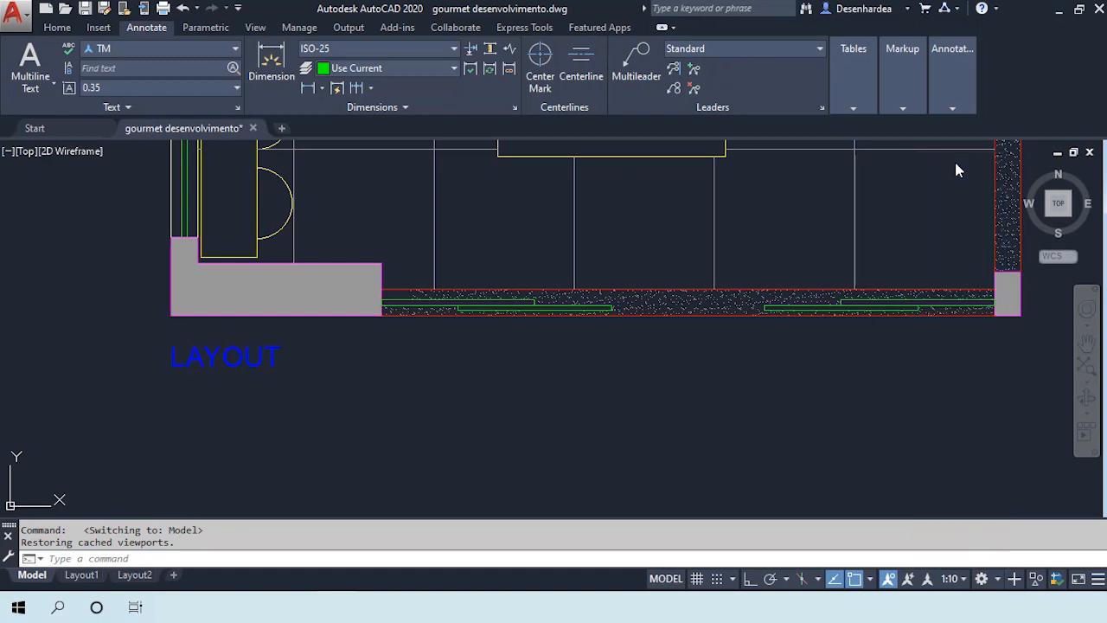
click(31, 65)
click(173, 376)
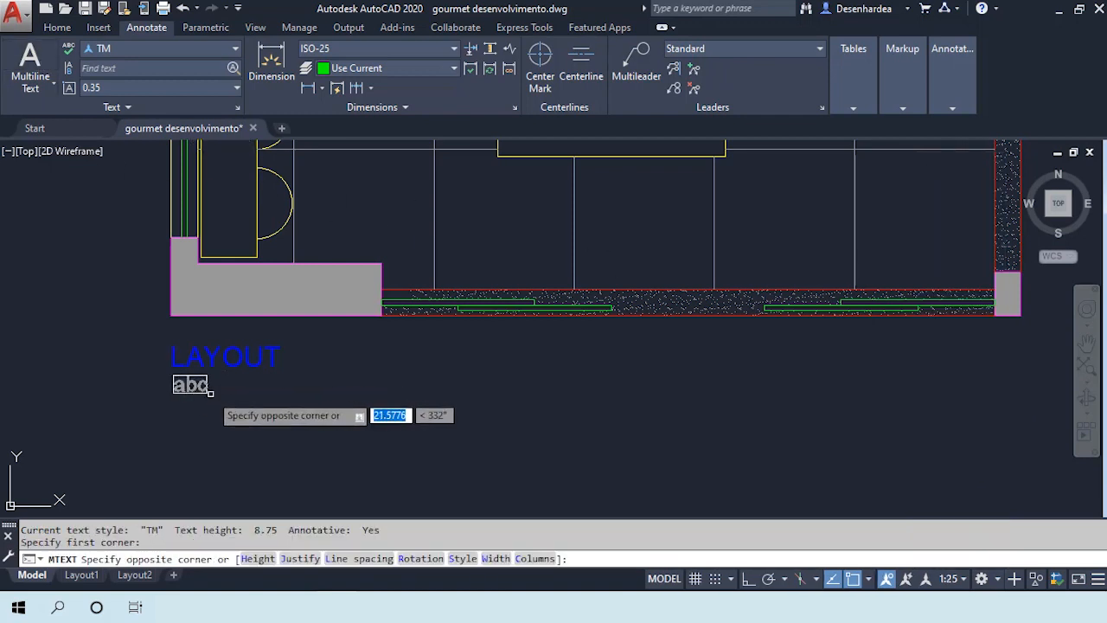
click(367, 421)
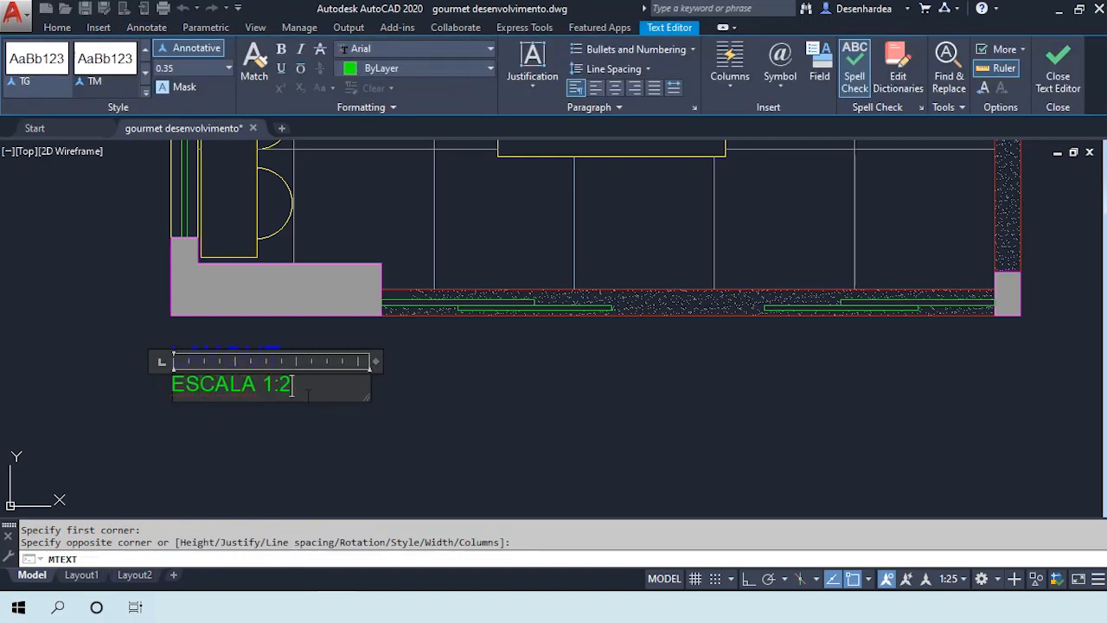
click(1058, 69)
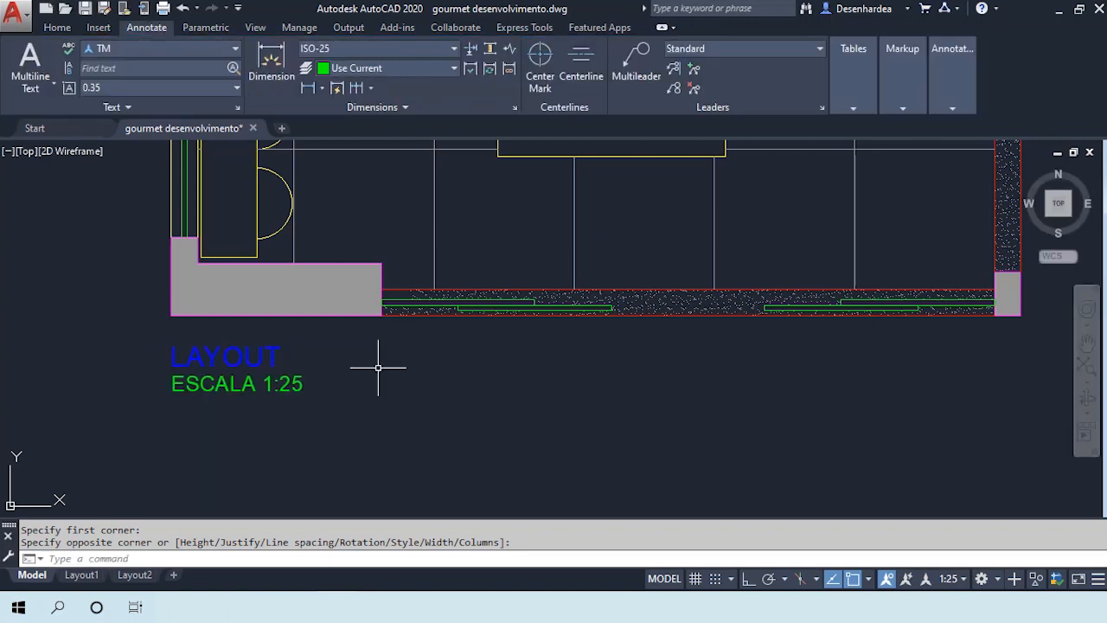
Set the annotation scale to 1:10 and add the multiline text "ESCALA 1:10" directly below the DET. TORNEIRA title
scroll(184, 416, down, 4)
scroll(233, 444, down, 2)
scroll(432, 255, up, 6)
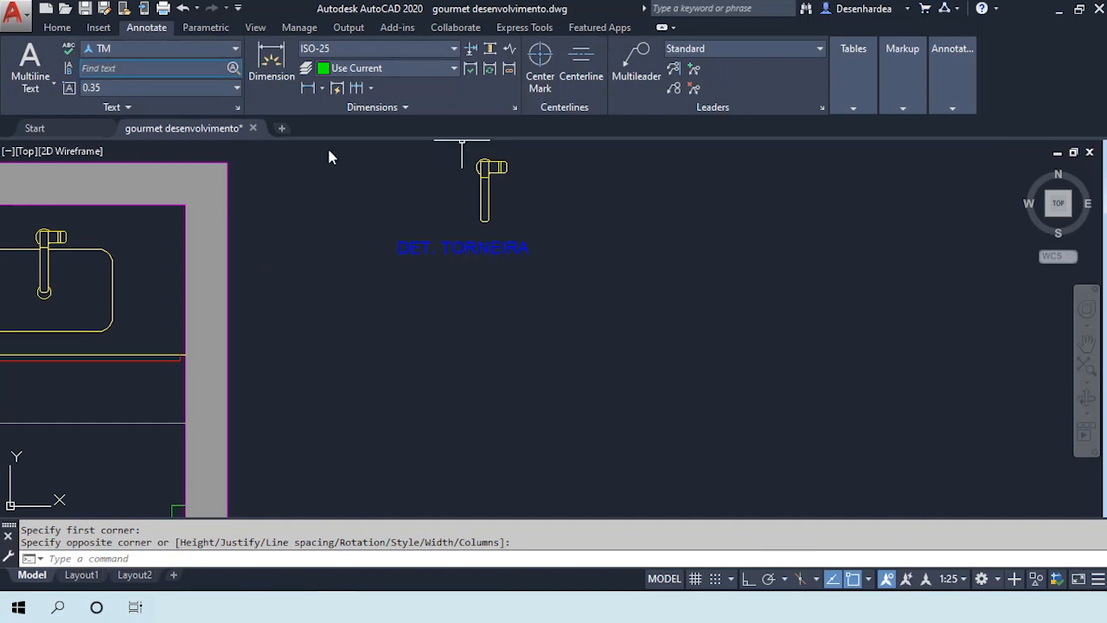
click(960, 581)
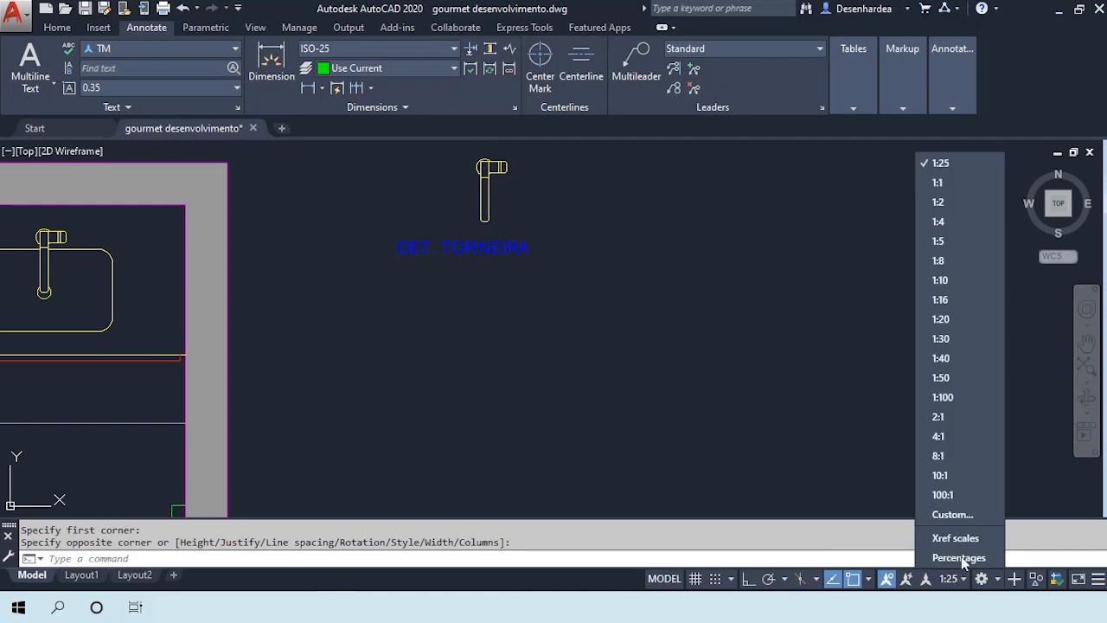
click(940, 280)
key(Return)
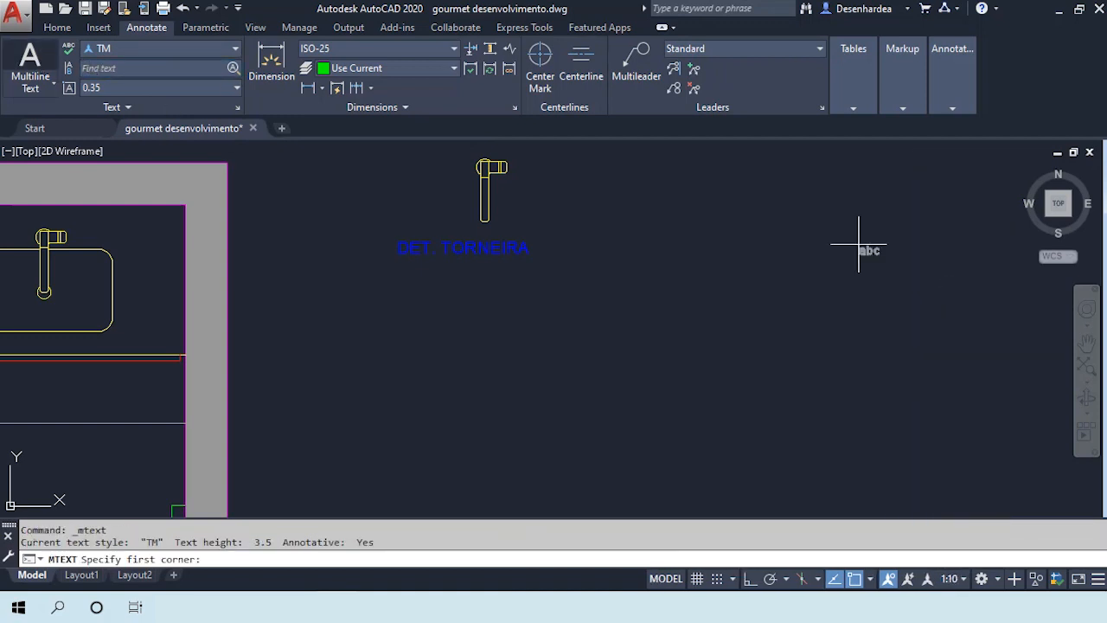
scroll(393, 251, up, 4)
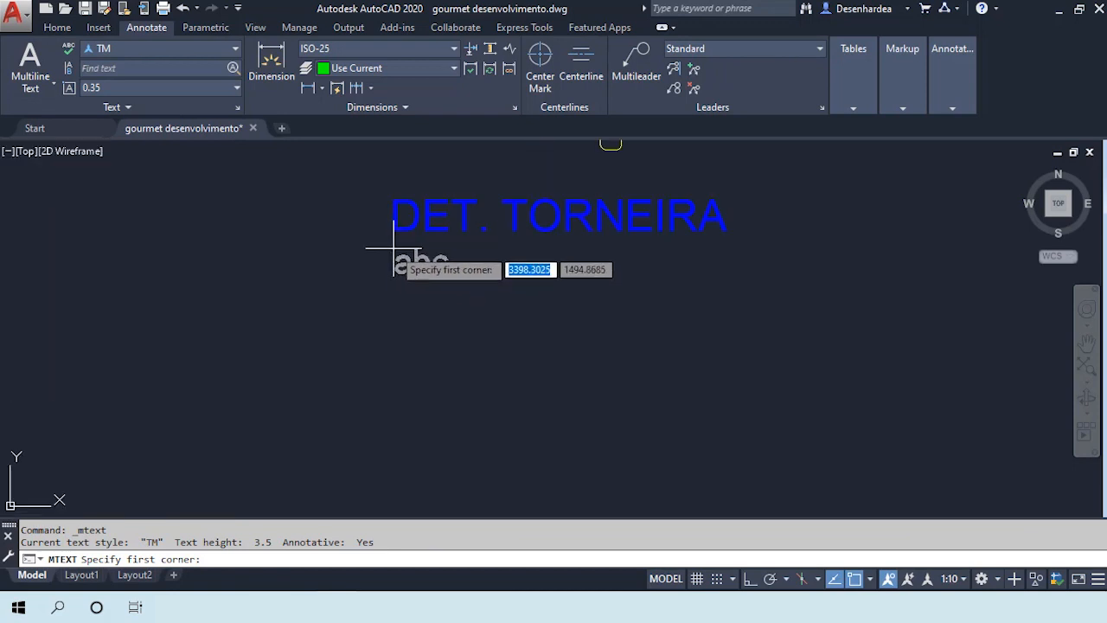
click(394, 251)
click(758, 322)
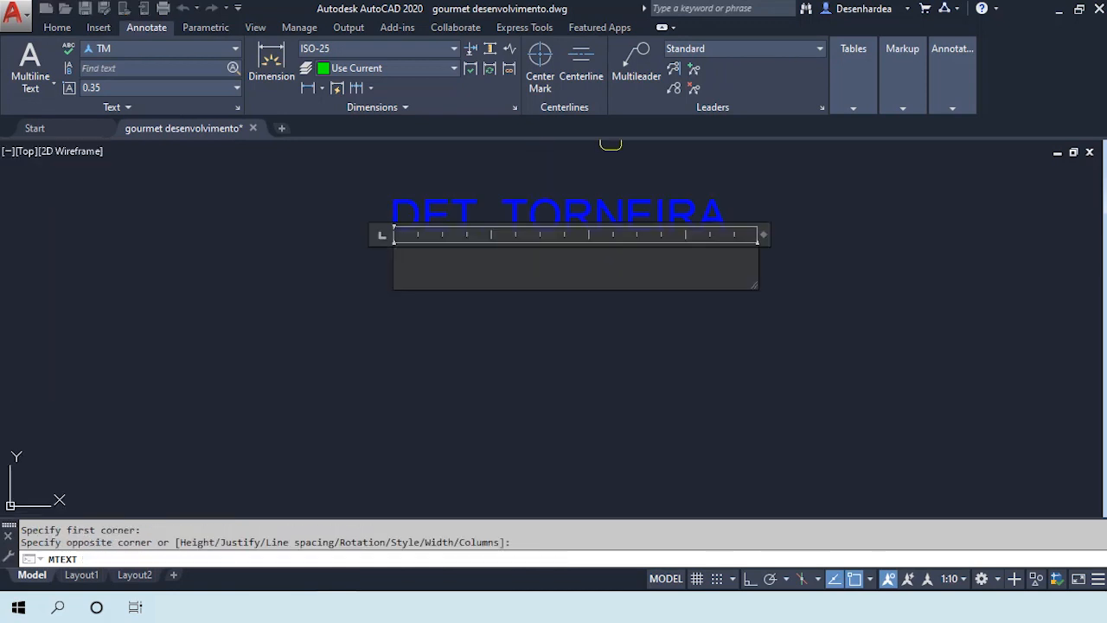
text(ESCALA 1:10)
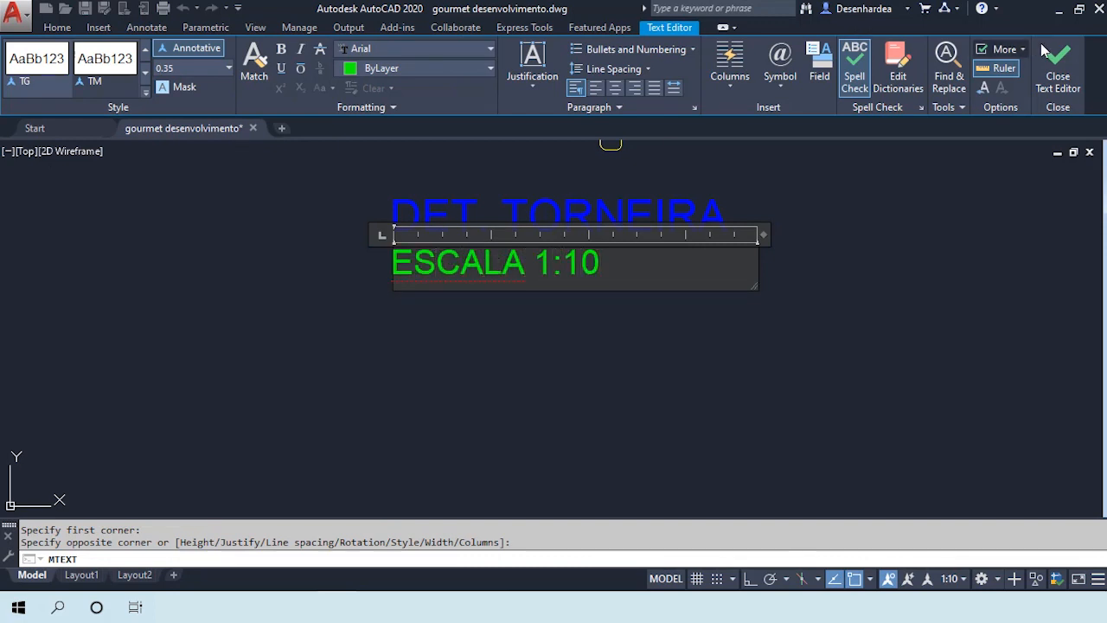
click(1058, 76)
scroll(744, 239, down, 8)
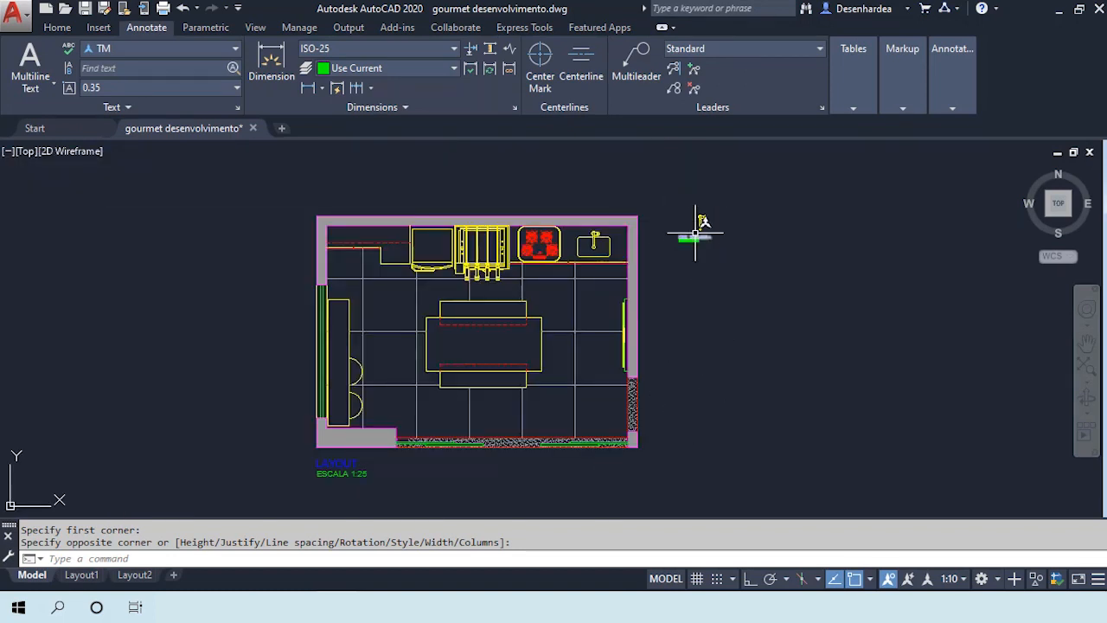
scroll(700, 235, up, 2)
scroll(683, 214, down, 2)
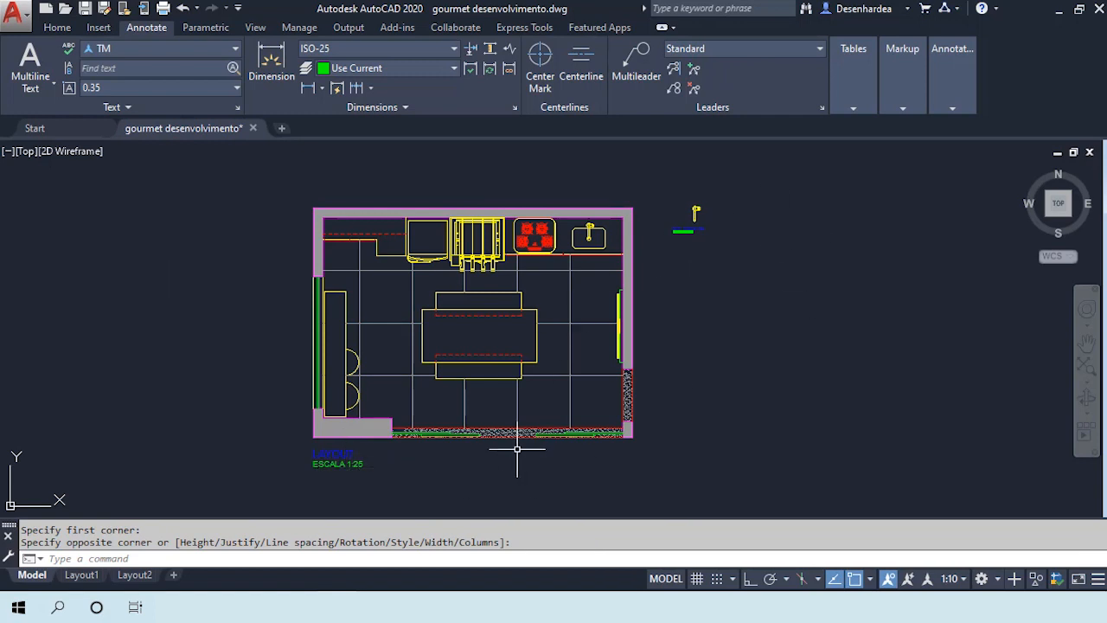
In Layout1, move the floor plan viewport slightly up on the sheet, away from the title block
click(82, 576)
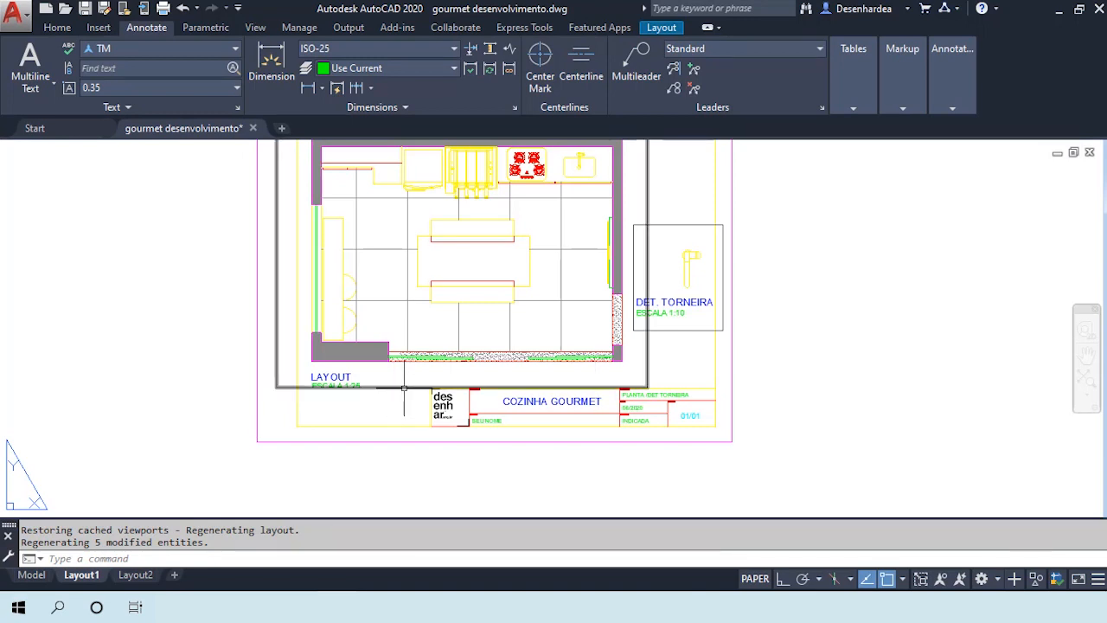
scroll(404, 387, down, 3)
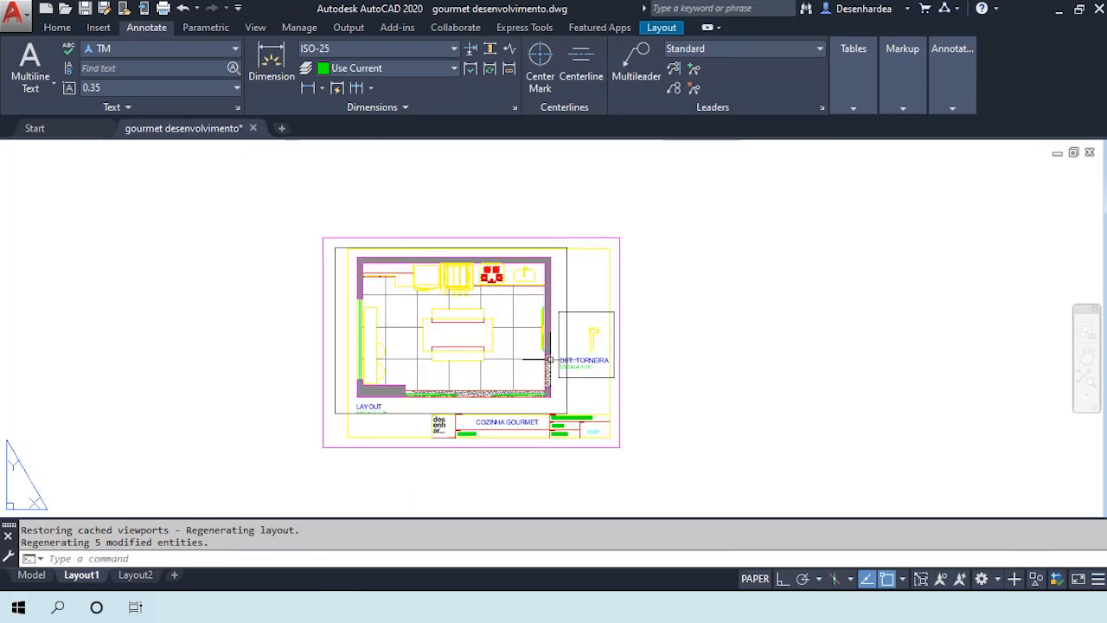
click(564, 400)
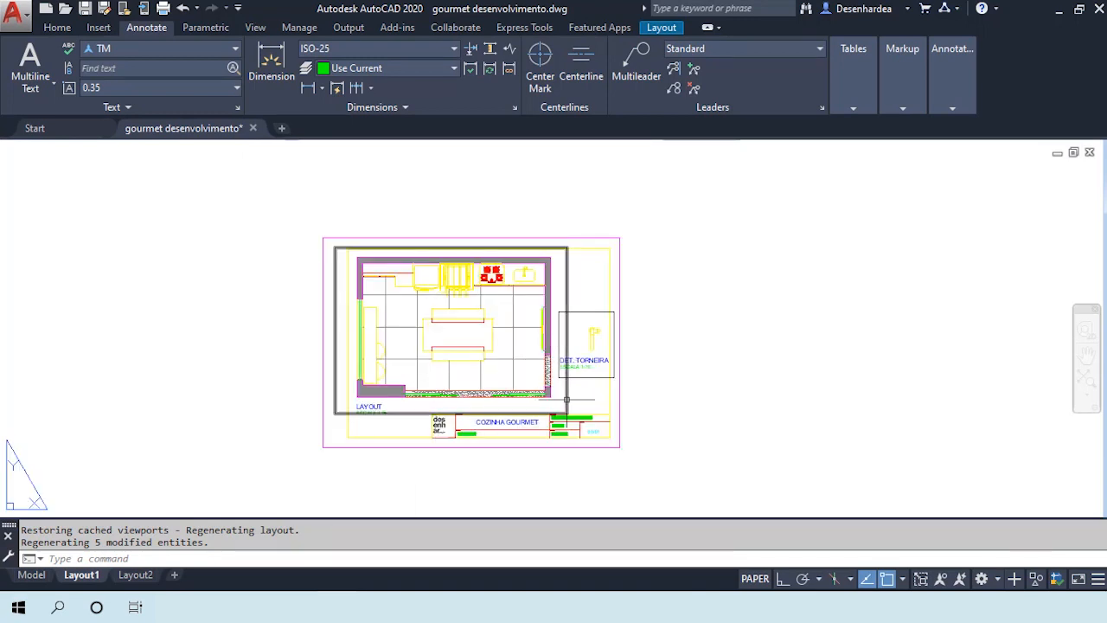
text(m)
key(Return)
click(725, 349)
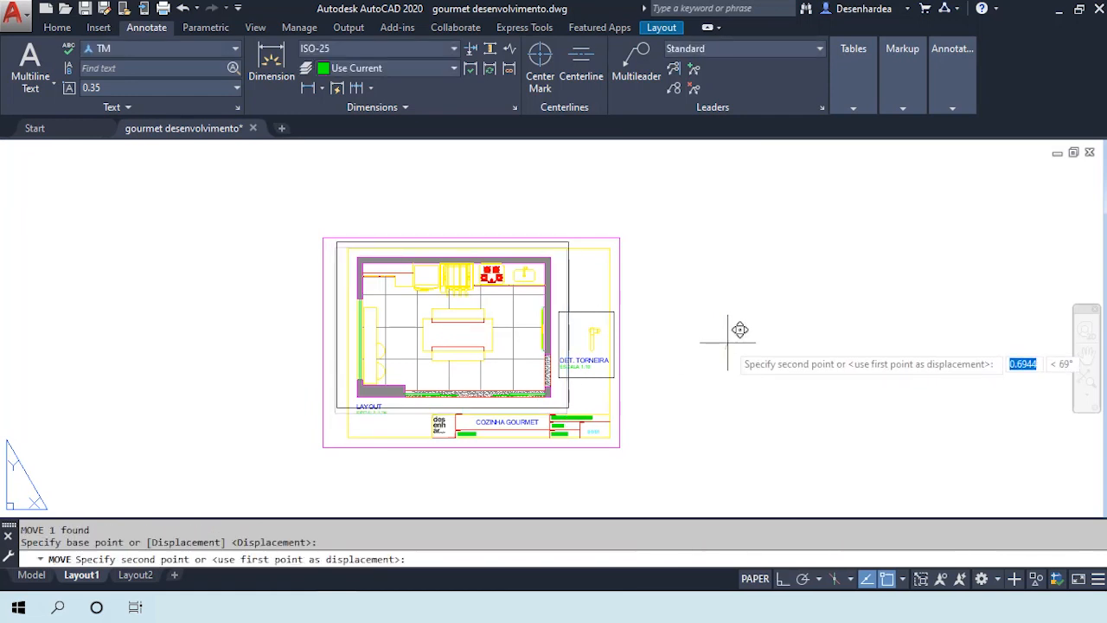
scroll(515, 375, up, 2)
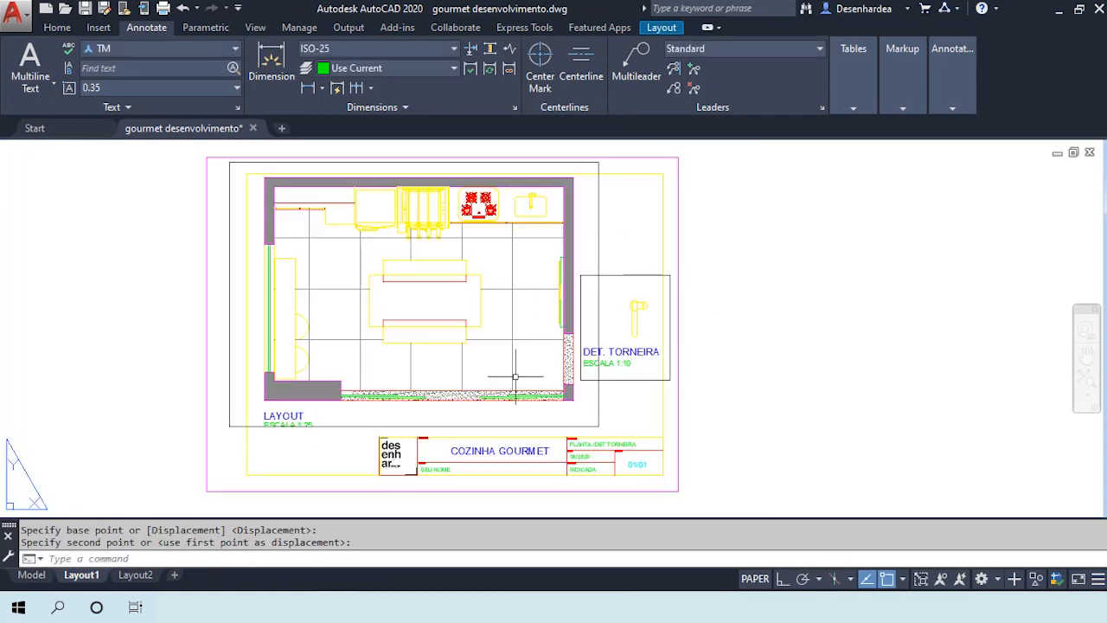
Stretch the floor plan viewport's lower edge downward so the whole ESCALA 1:25 text fits inside
click(465, 426)
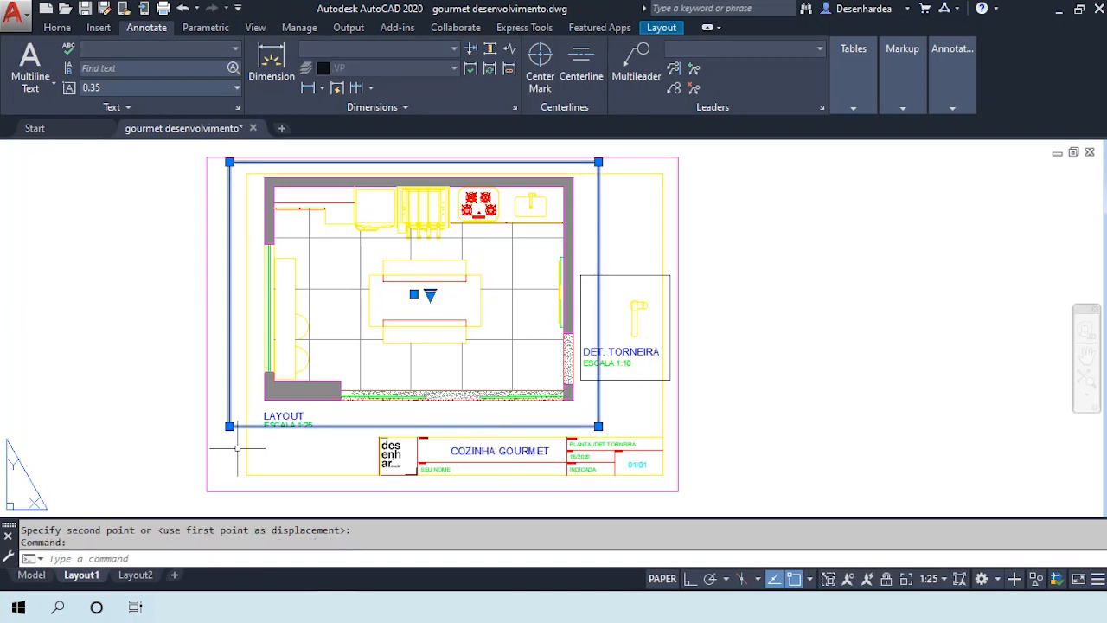
click(229, 426)
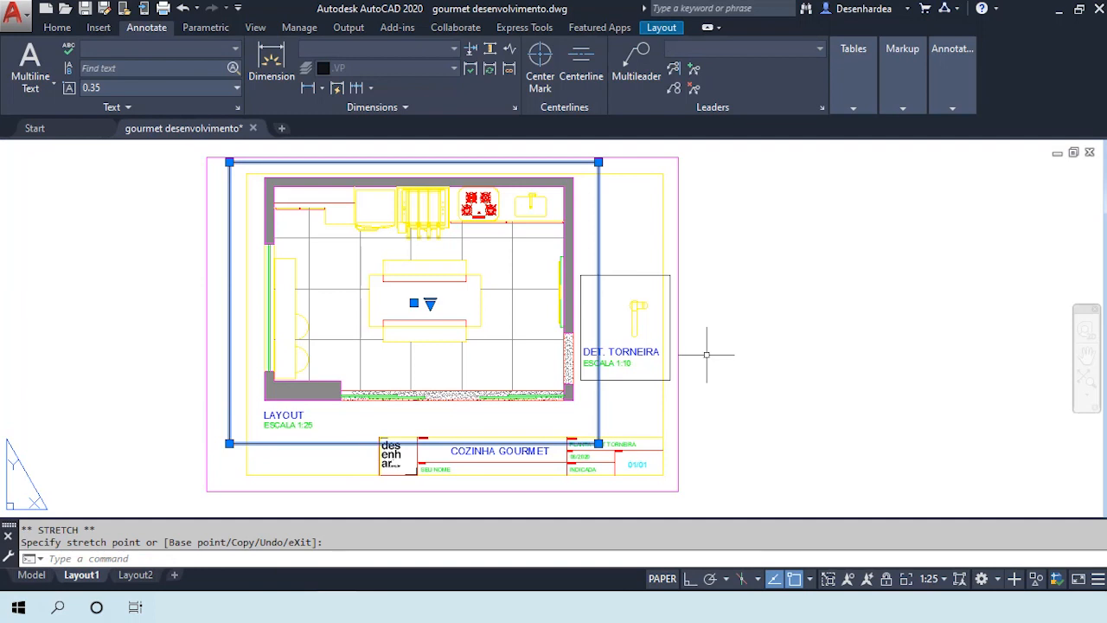
key(Escape)
key(Escape)
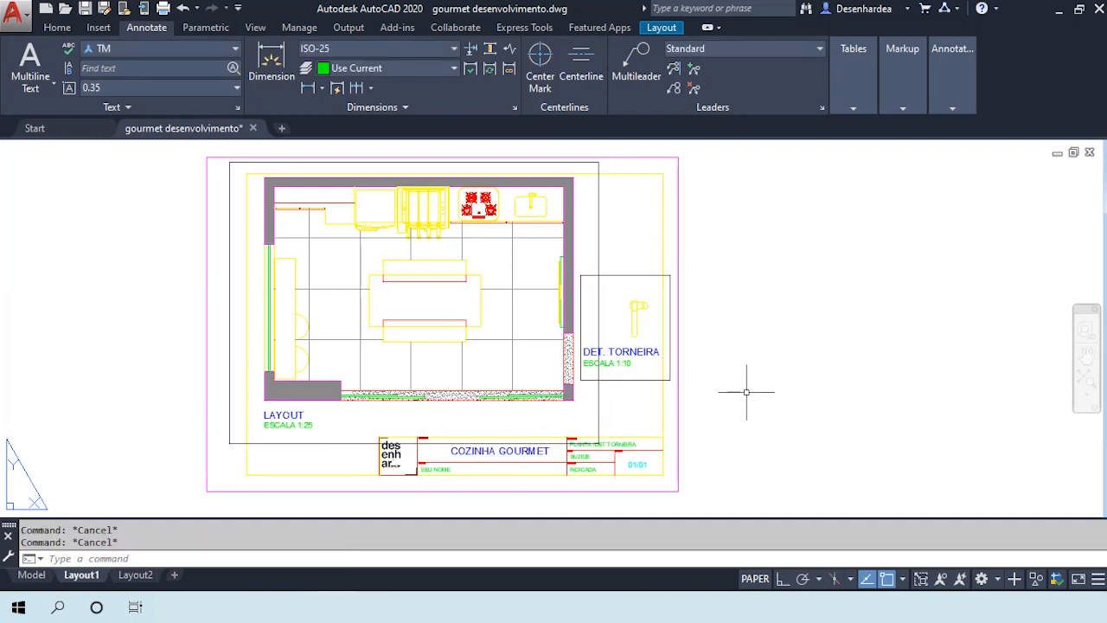
Return to model space and make .P2 the current layer
click(32, 576)
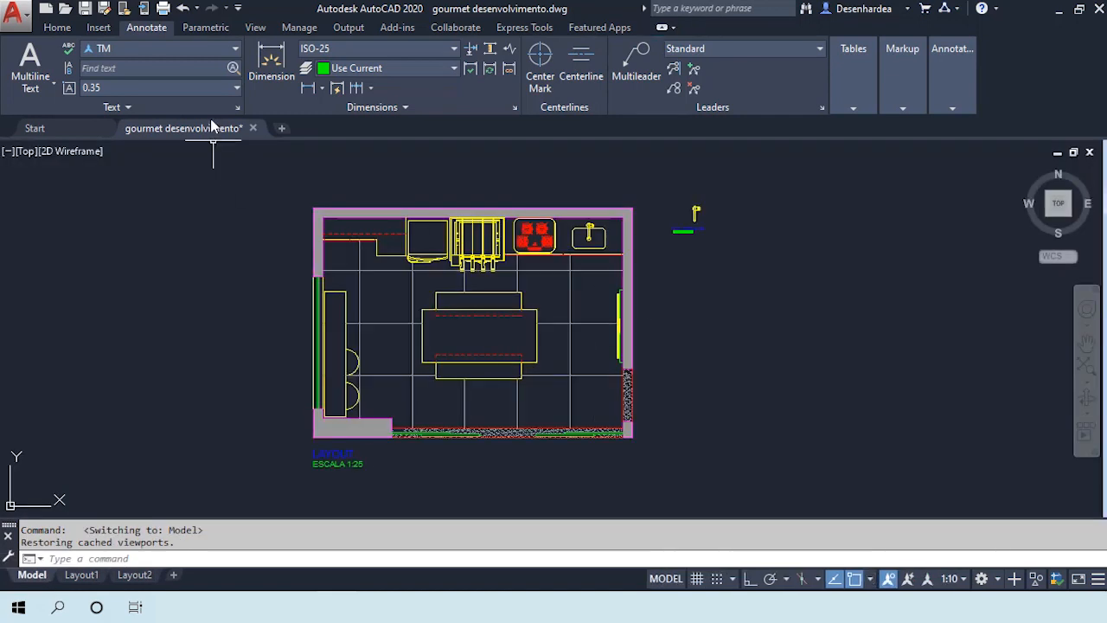
scroll(371, 220, up, 4)
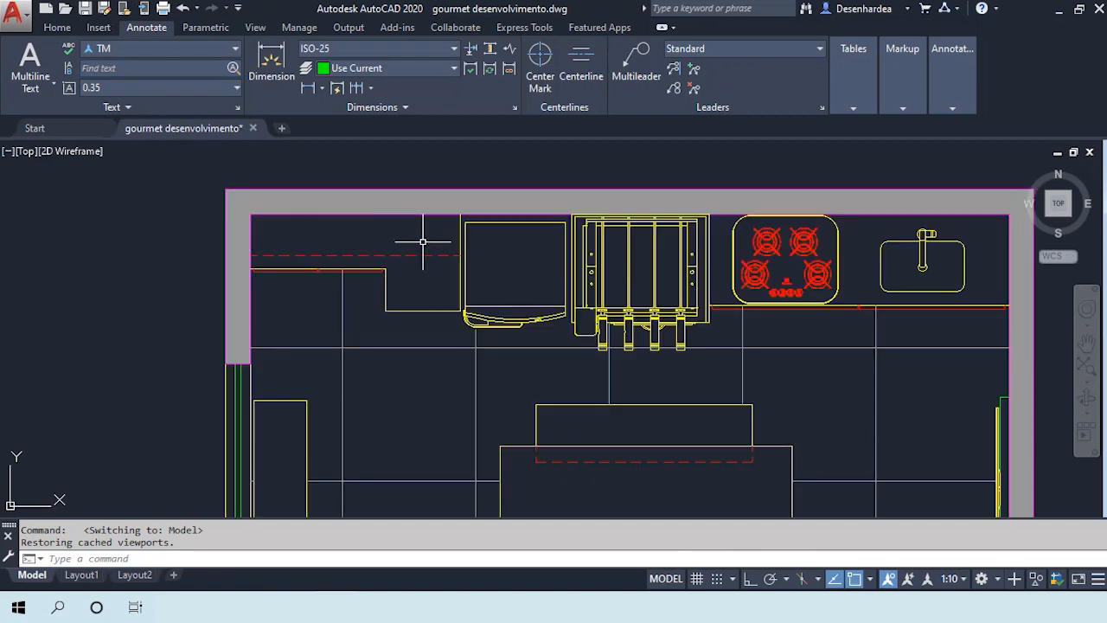
click(54, 28)
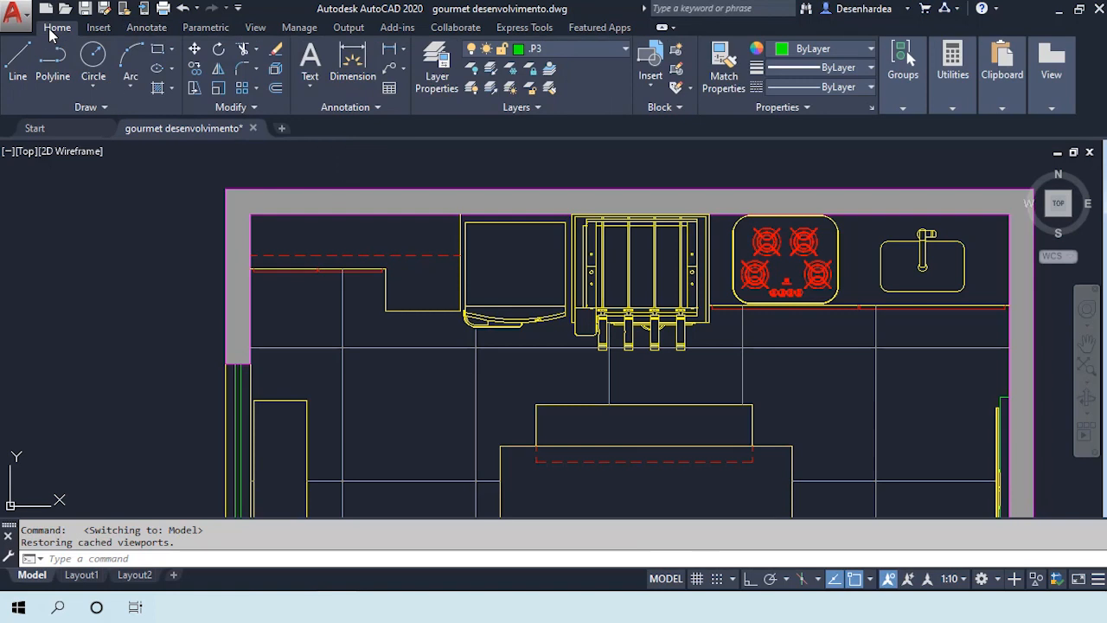
click(562, 45)
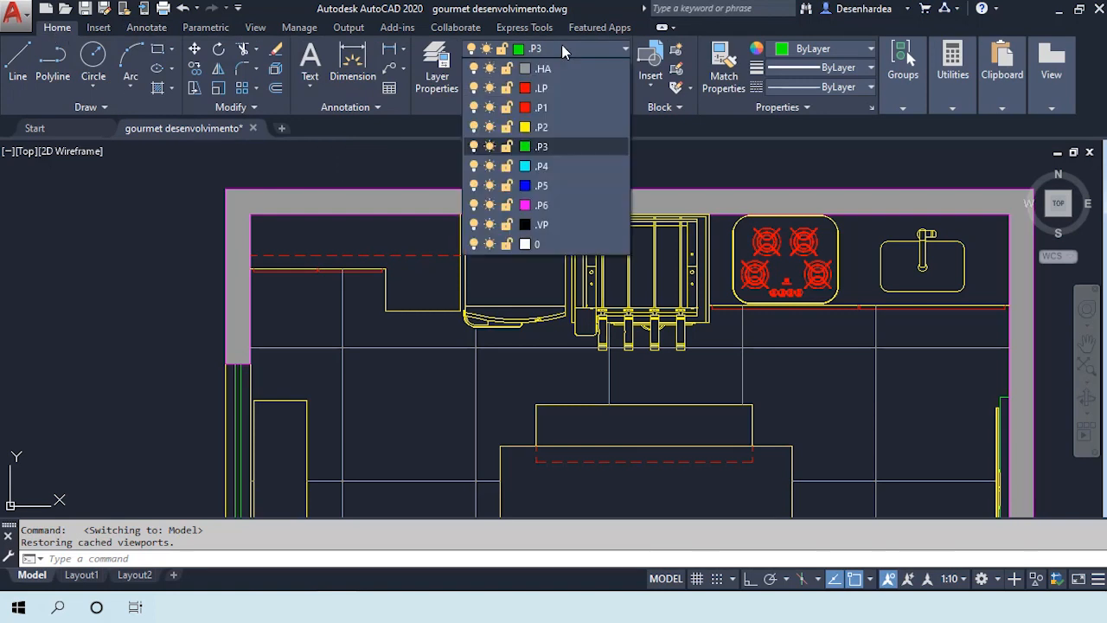
click(558, 129)
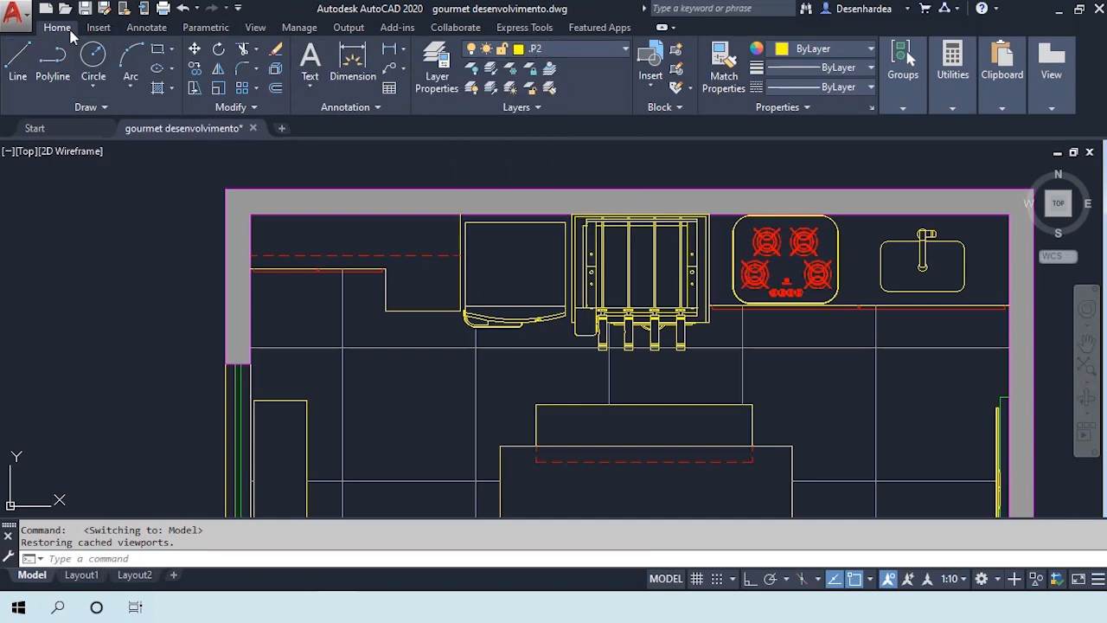
Make TP the current text style and set the annotation scale to 1:25
click(144, 27)
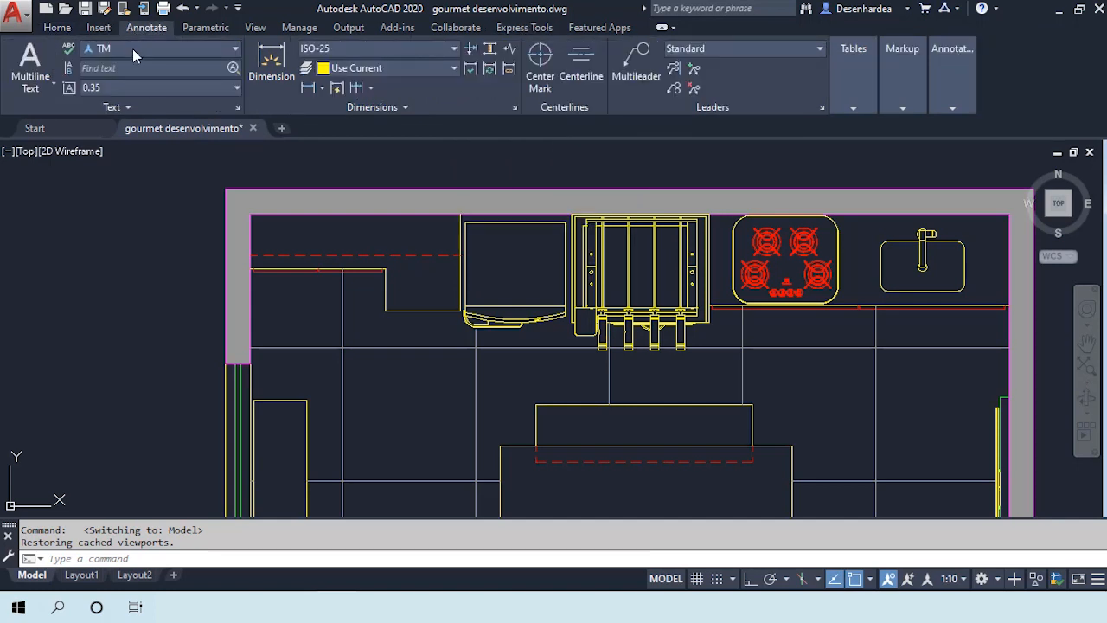
click(132, 49)
click(189, 143)
scroll(151, 231, down, 4)
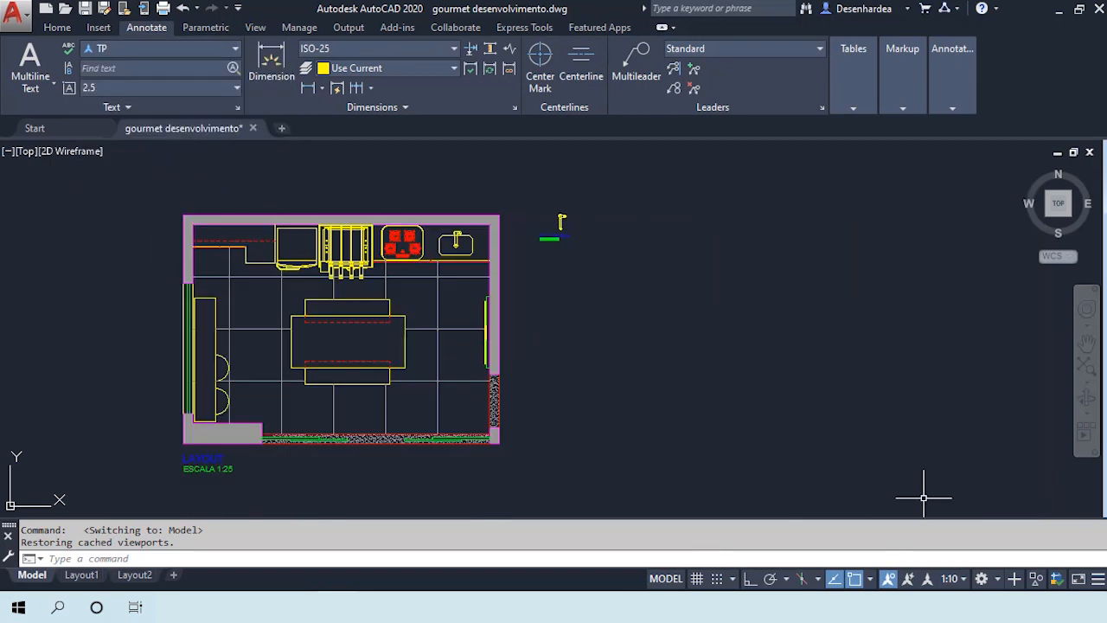
click(955, 579)
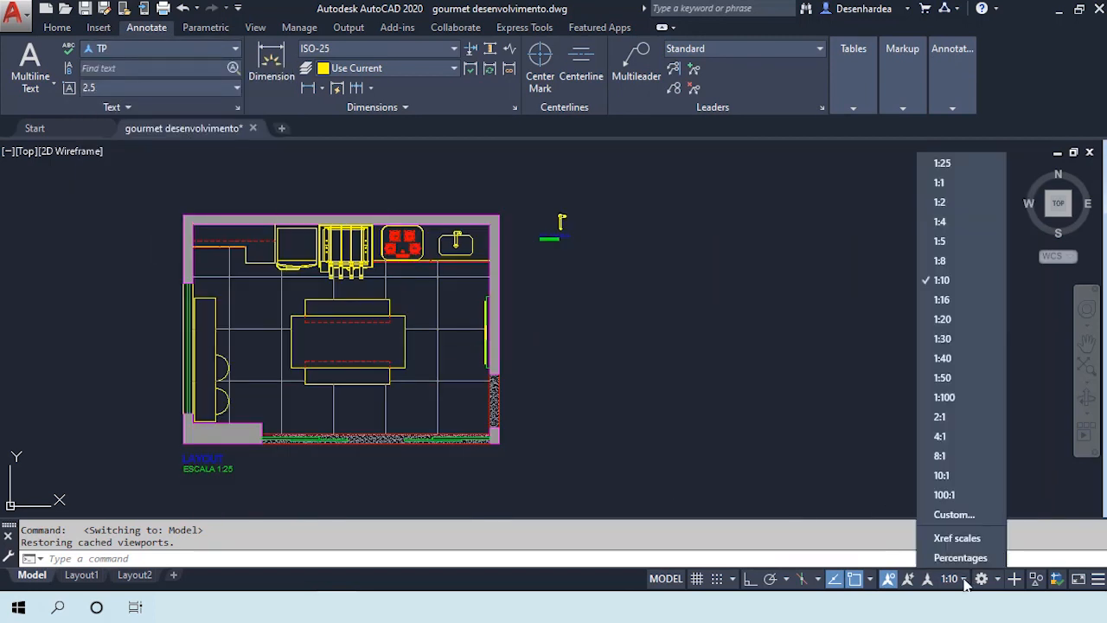
click(942, 163)
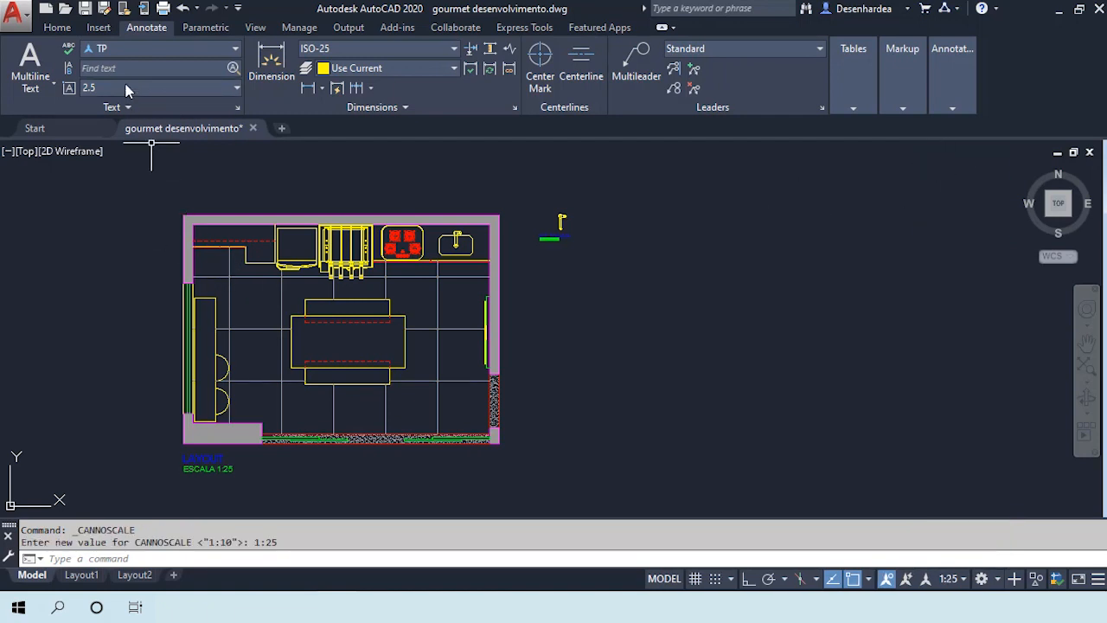
Add the multiline text "PROJ. ARMÁRIO" above the dashed cabinet projection line in the plan's upper-left corner
click(30, 58)
scroll(192, 232, up, 6)
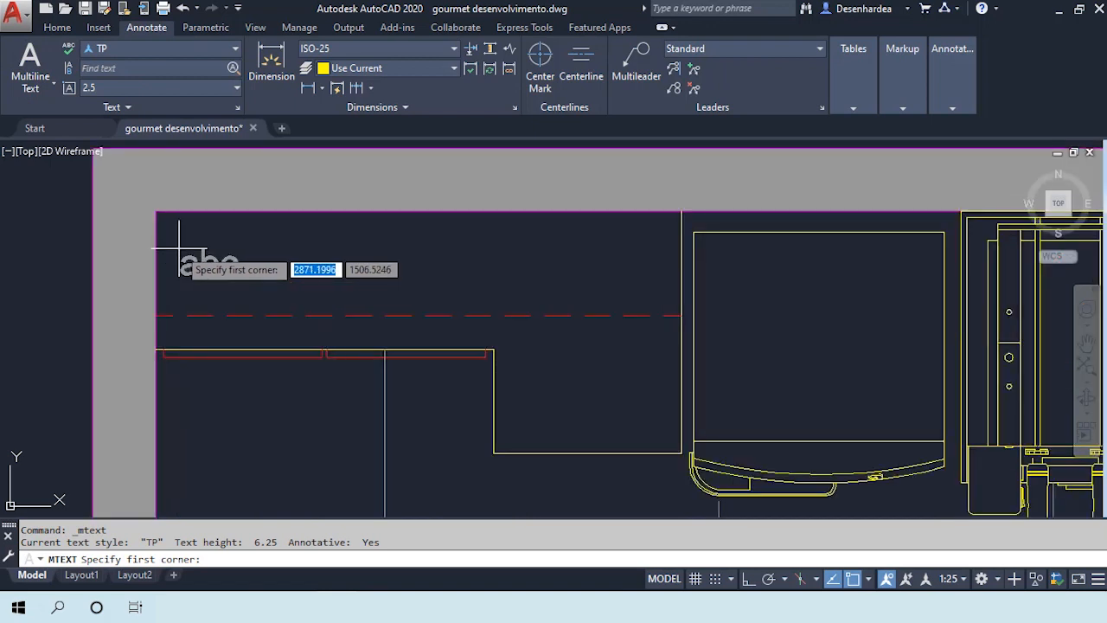
click(179, 250)
click(552, 293)
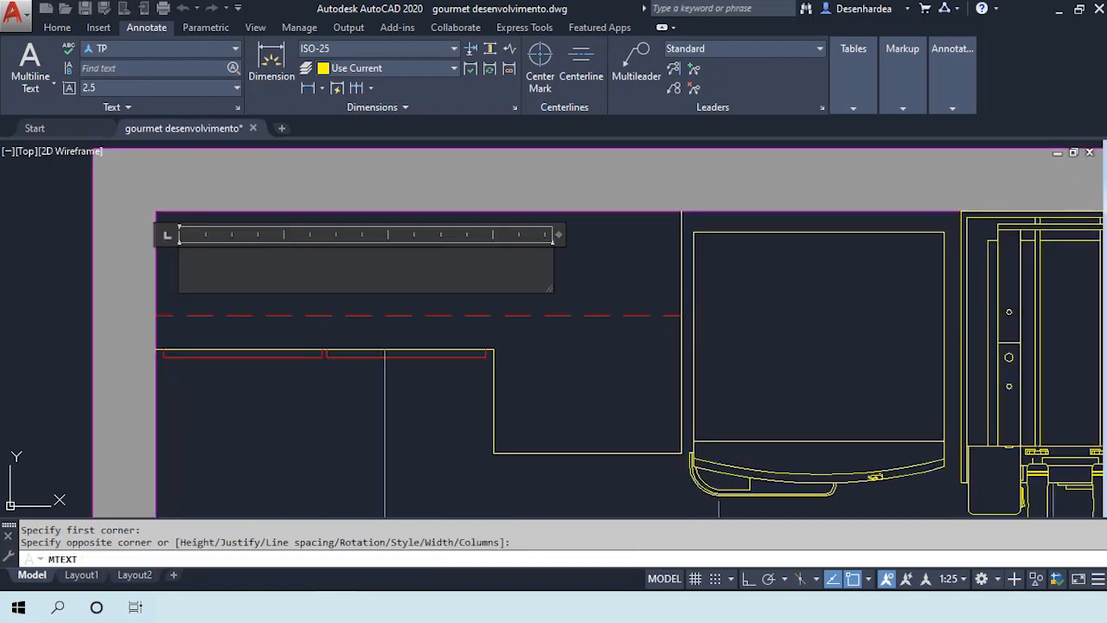
text(PROJ)
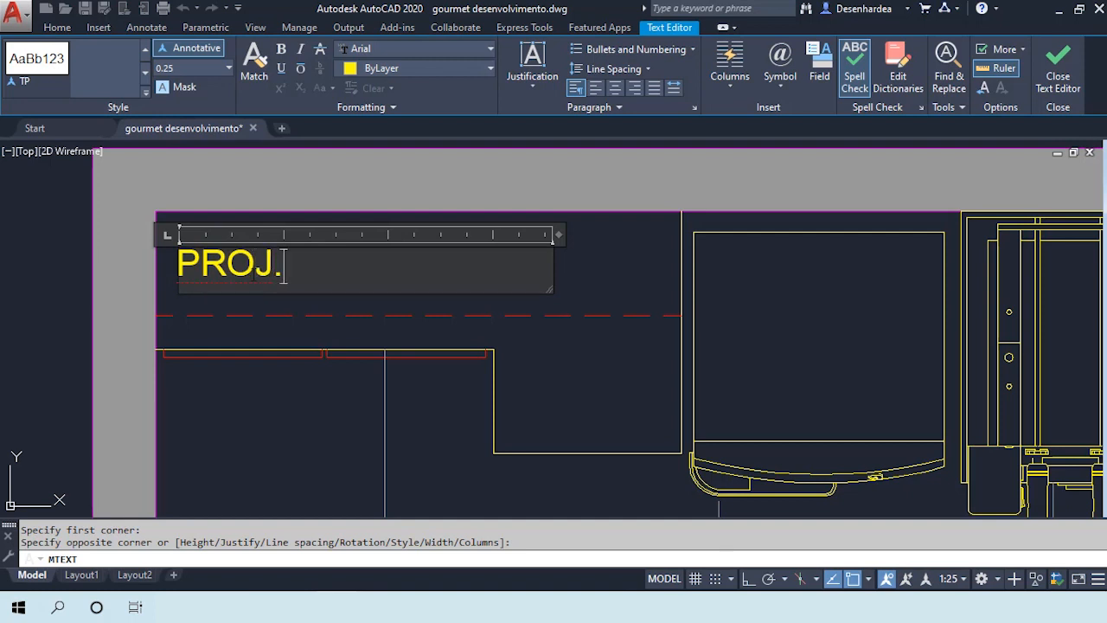
text(. ARMÁRIO)
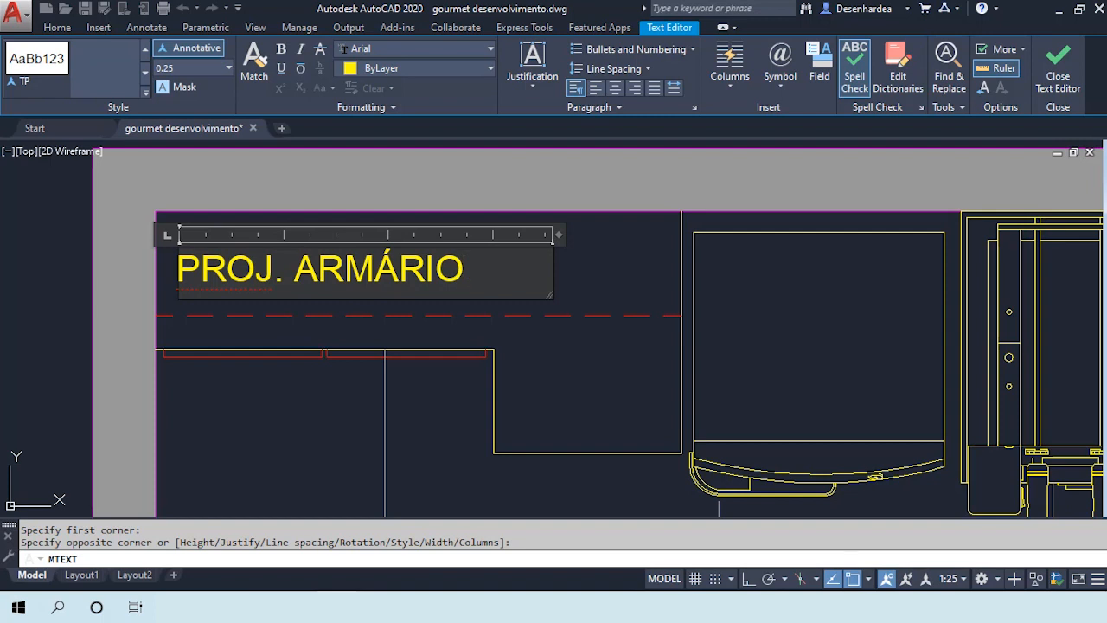
click(1058, 78)
Move the PROJ. ARMÁRIO text slightly down toward the dashed line, and switch to the Layout1 sheet
click(375, 257)
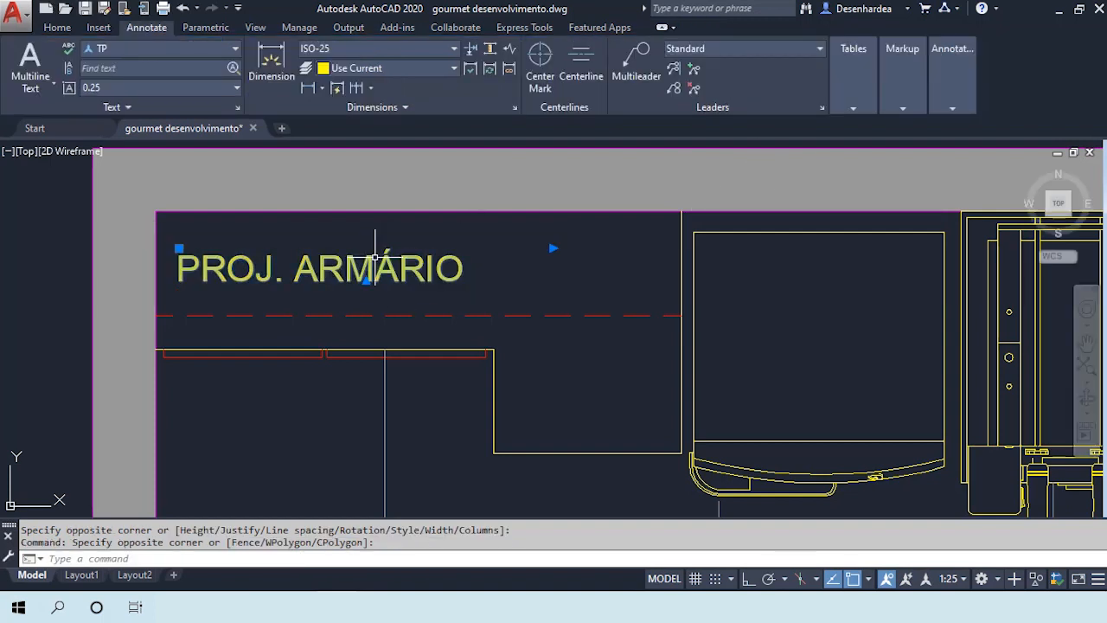
key(Return)
click(596, 250)
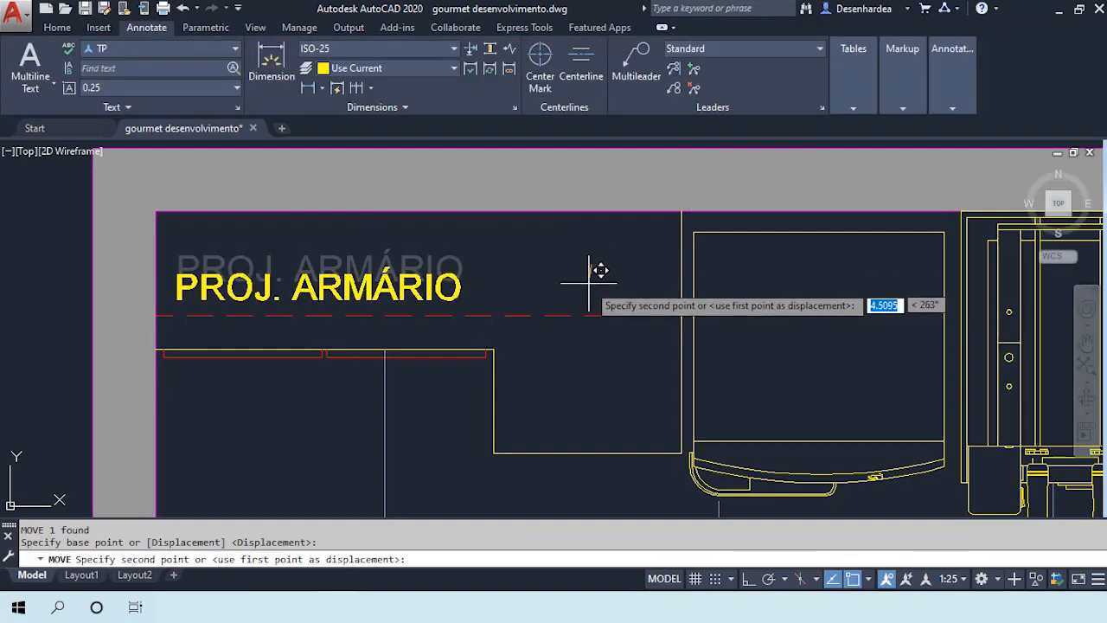
click(598, 273)
scroll(441, 243, down, 6)
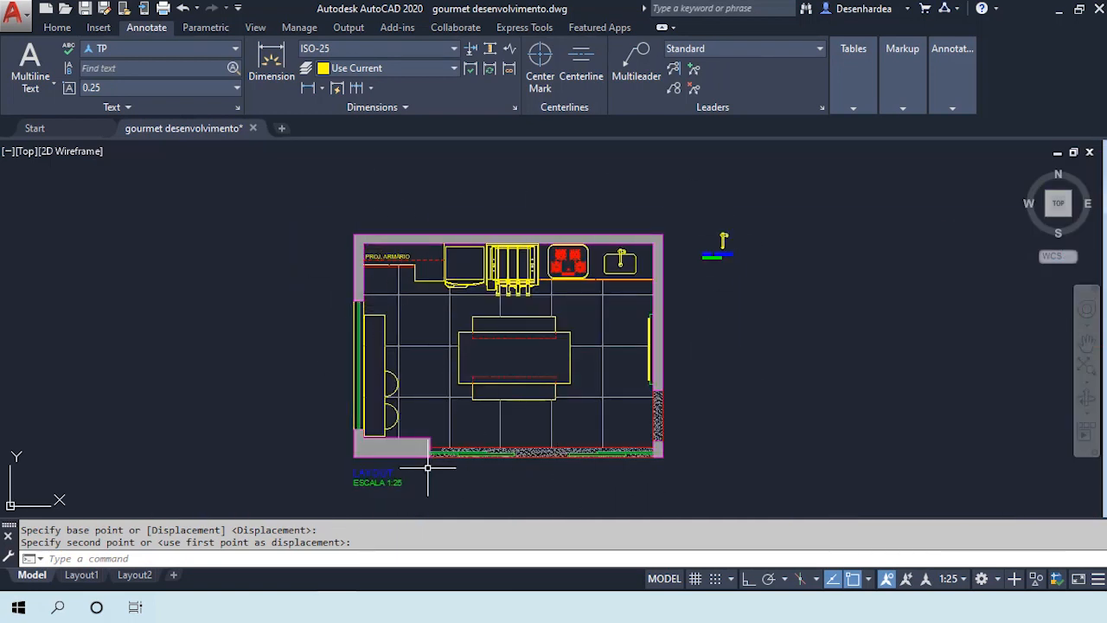
click(83, 575)
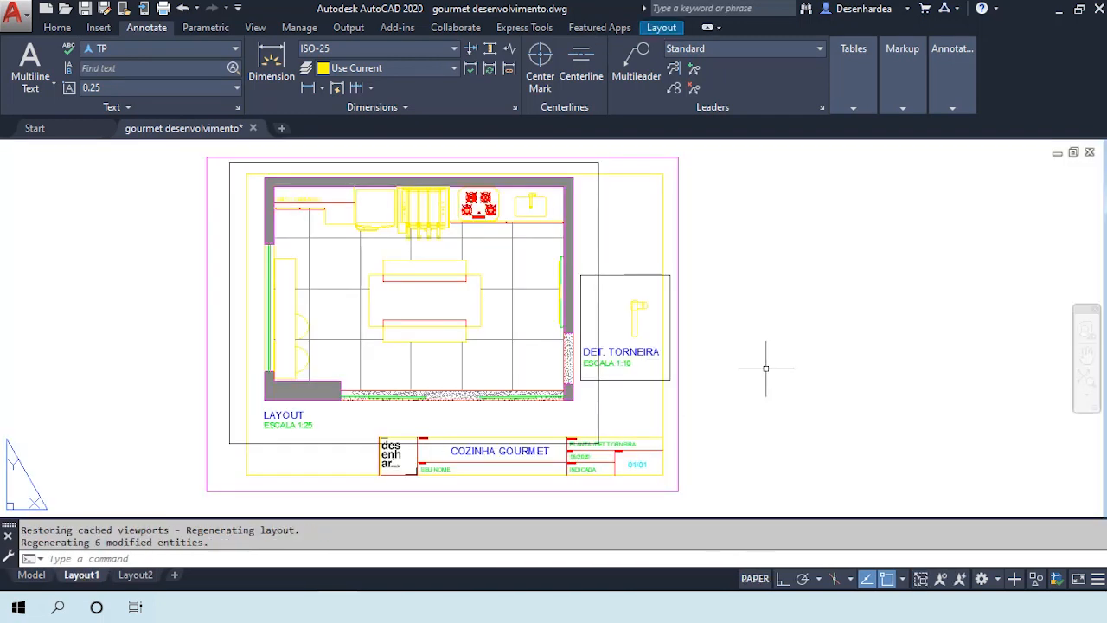